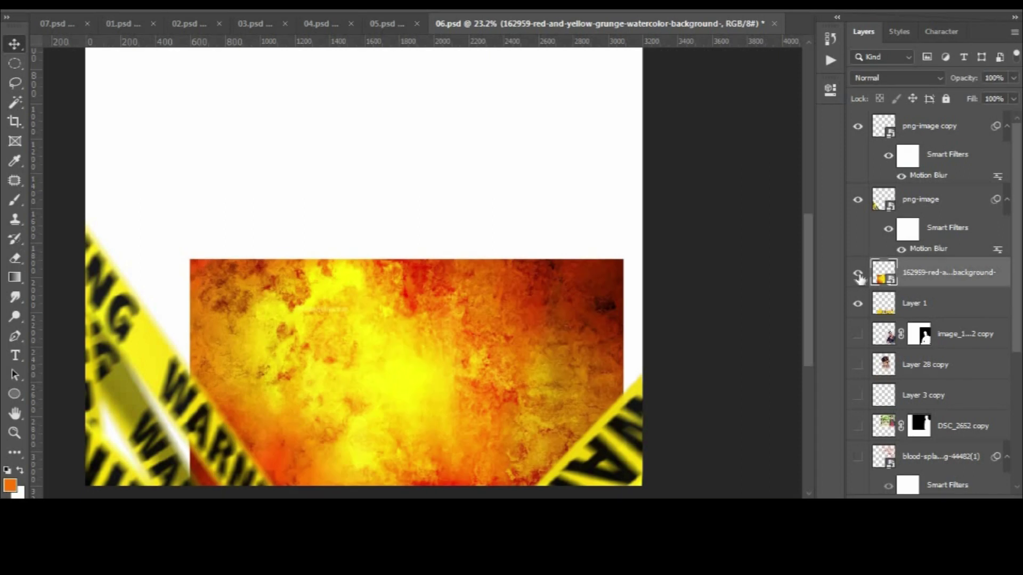
Try clipping the red-and-yellow grunge texture to the title on Layer 1, release the clipping, and hide the texture
key("ctrl+alt+g")
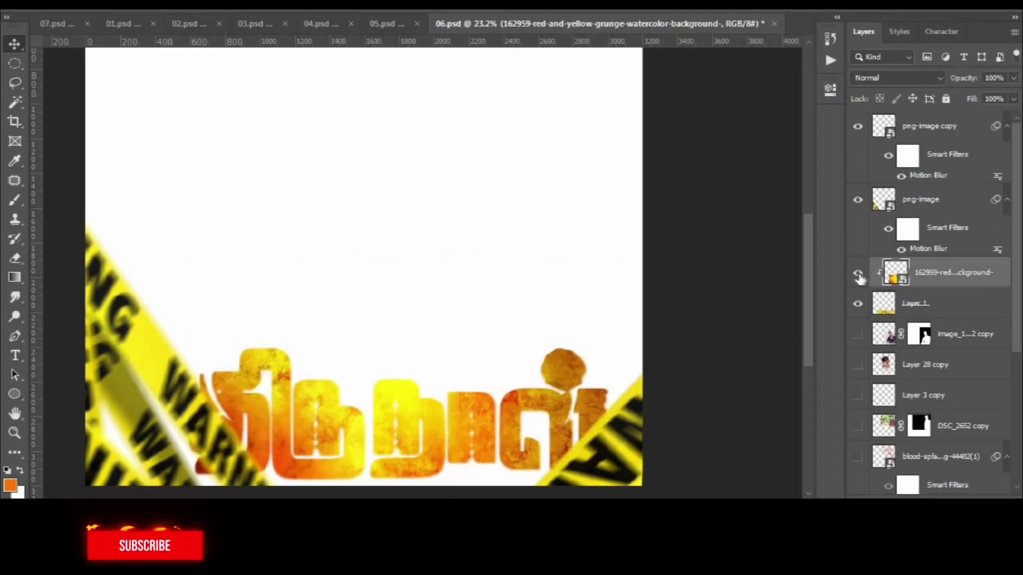
key("ctrl+alt+g")
left_click(858, 274)
left_click(859, 274)
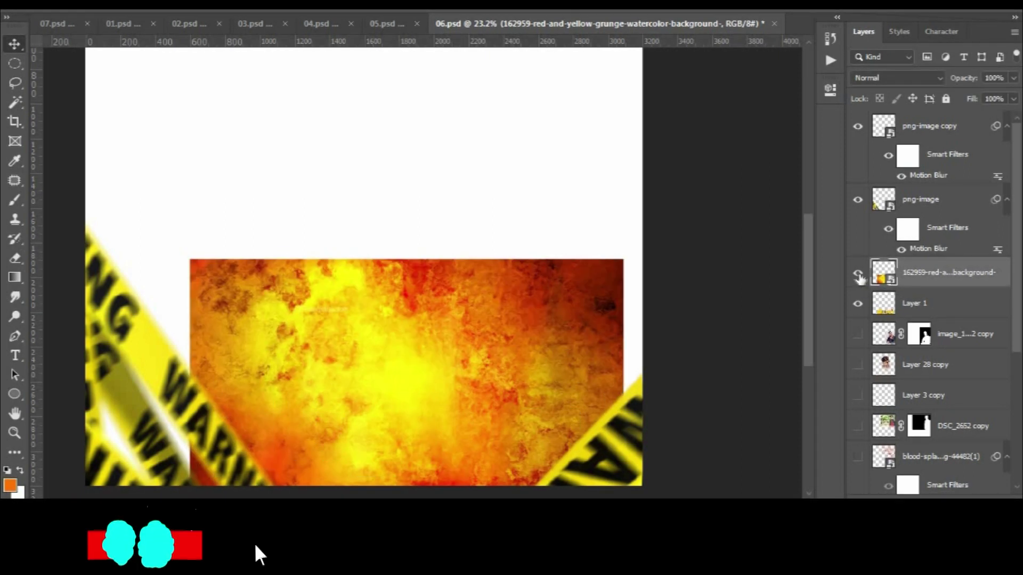
left_click(858, 274)
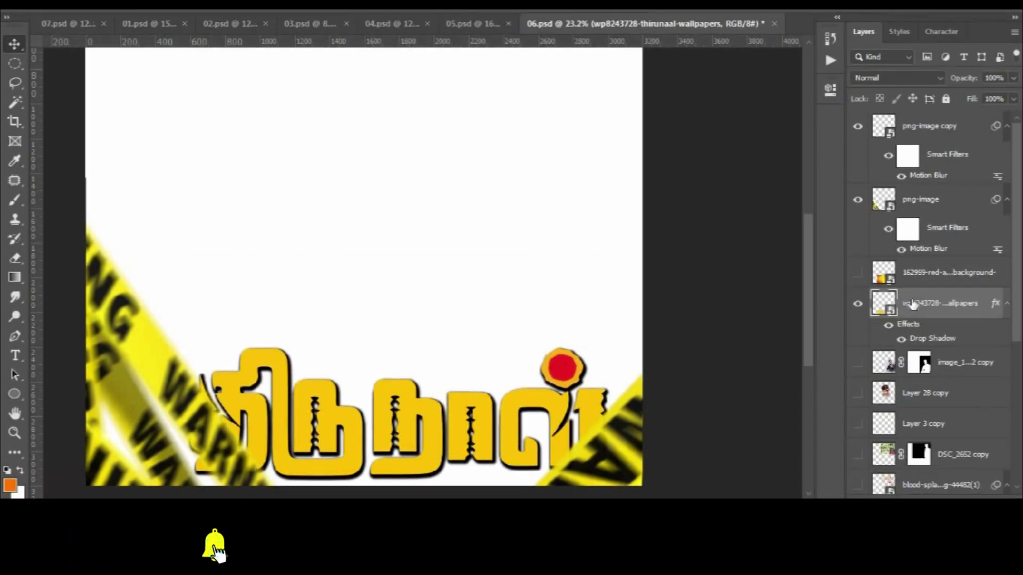
Show the red-and-yellow grunge texture and clip it to the drop-shadowed title on the wp8243728 wallpapers layer
left_click(859, 274)
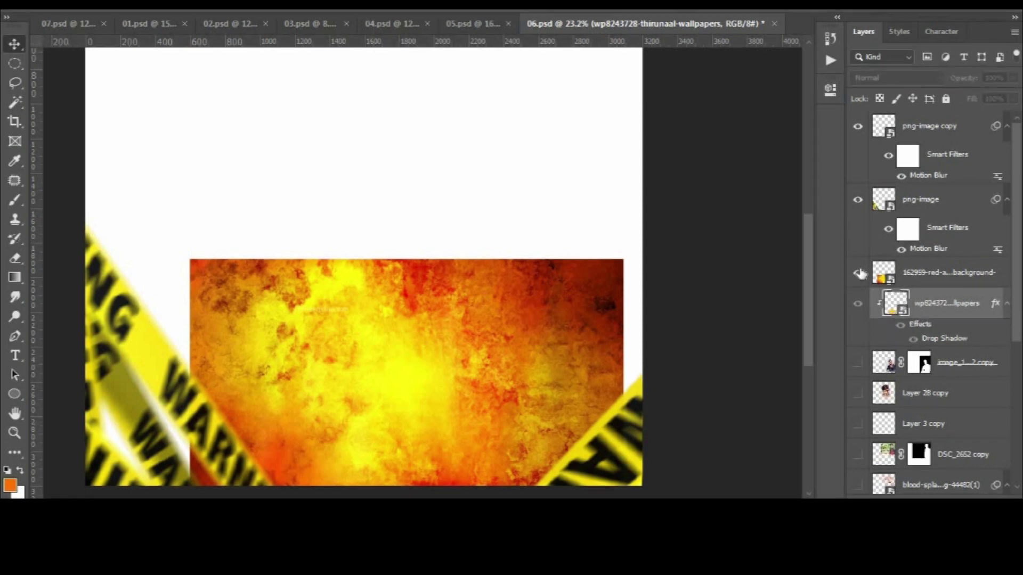
key("ctrl+alt+g")
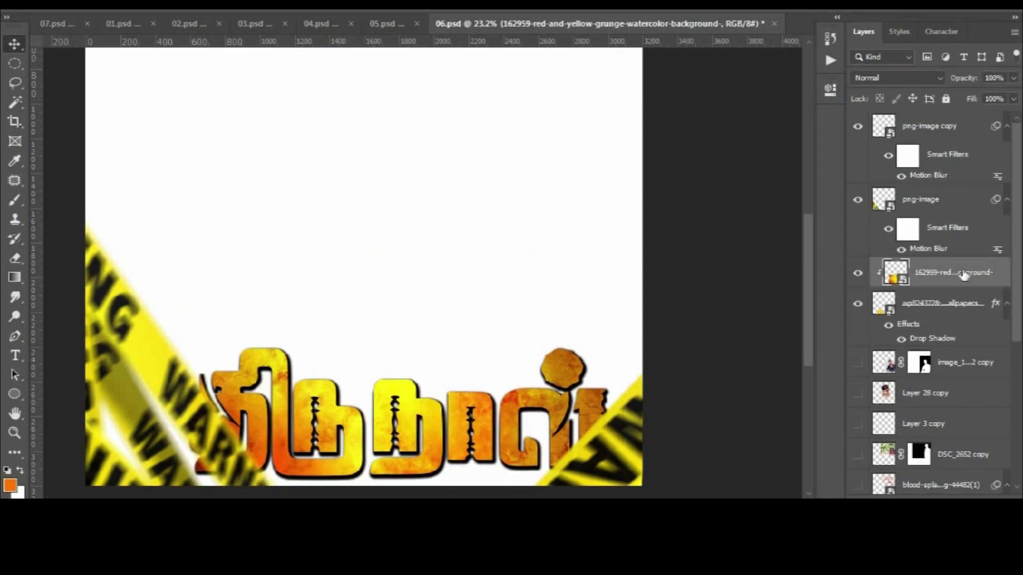
scroll(357, 453, "up", 3)
scroll(385, 418, "down", 6)
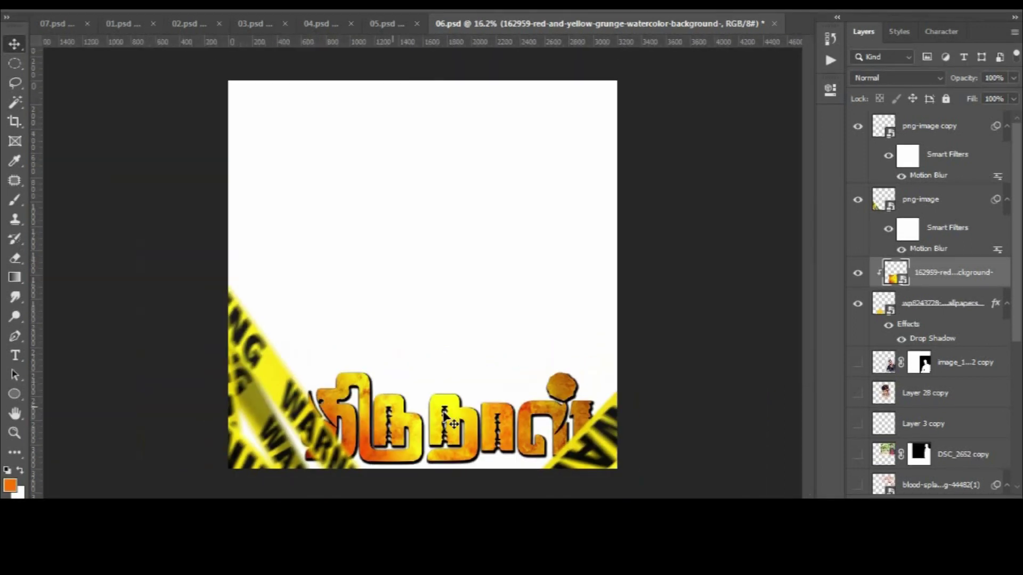
scroll(443, 411, "up", 4)
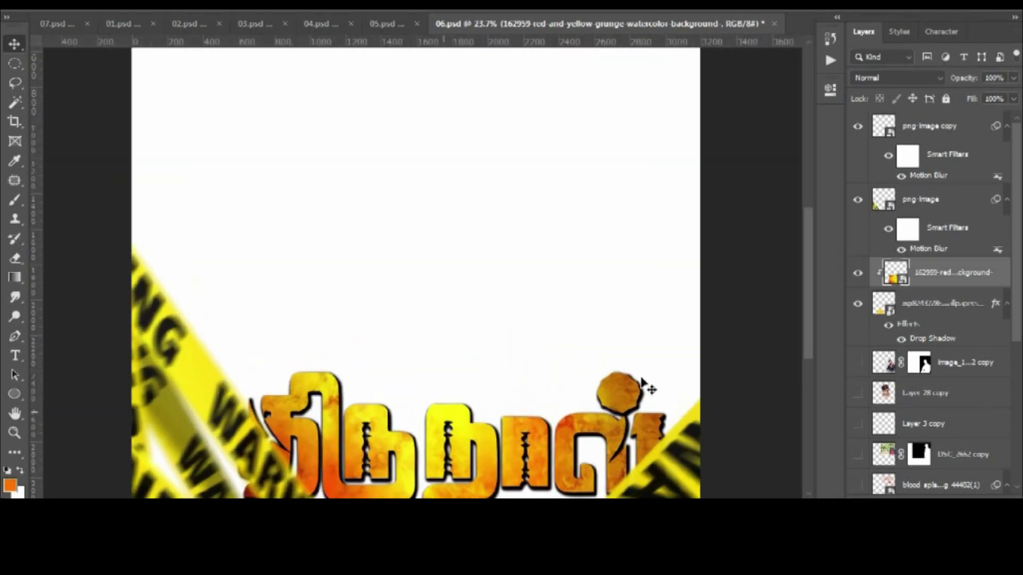
Show the cut-out of the man in the dark shirt and the sunglasses portrait on Layer 28 copy
left_click(858, 364)
scroll(580, 242, "up", 3)
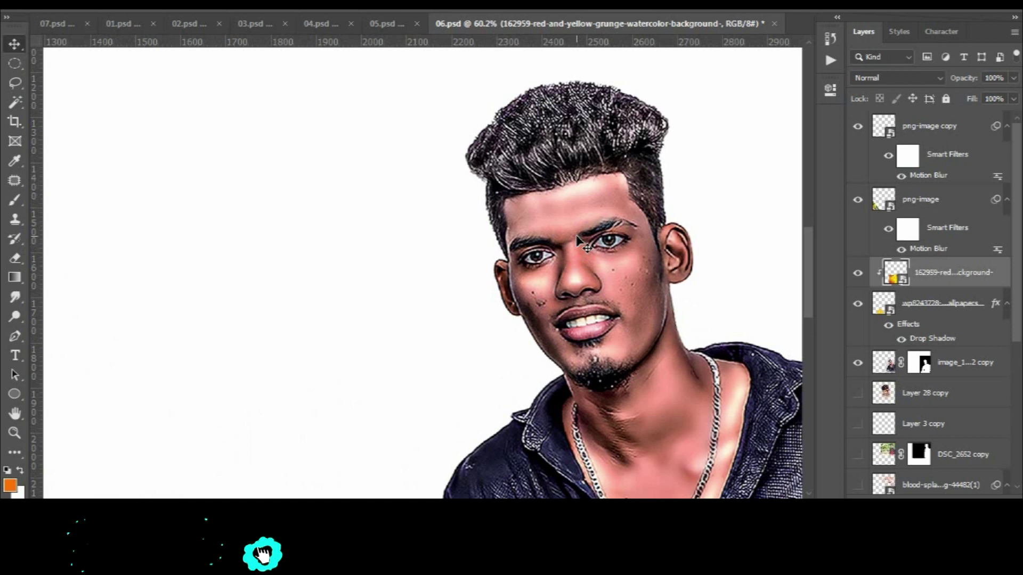
scroll(576, 238, "down", 3)
left_click(858, 392)
scroll(540, 266, "down", 1)
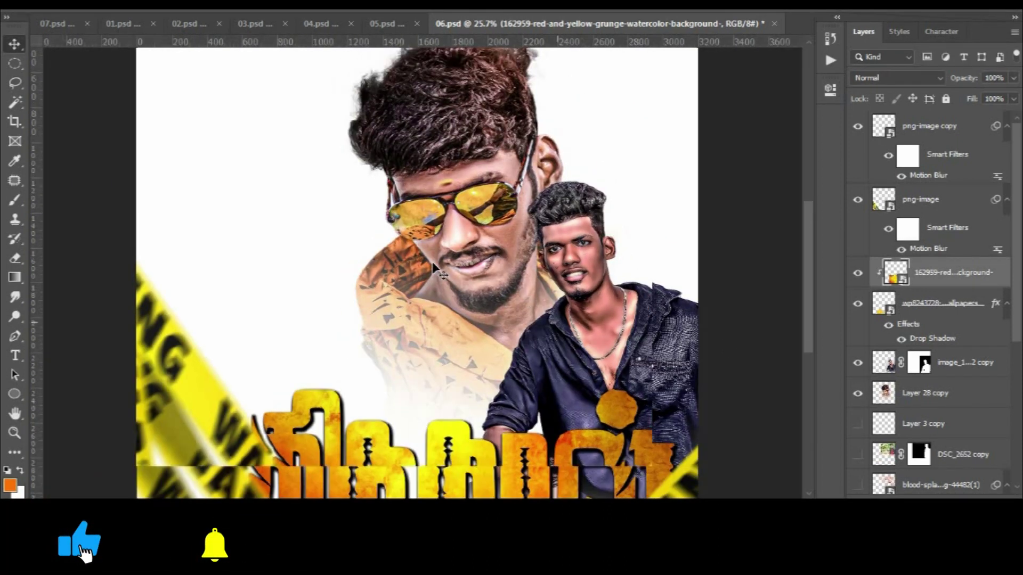
scroll(434, 269, "down", 2)
scroll(318, 236, "up", 5)
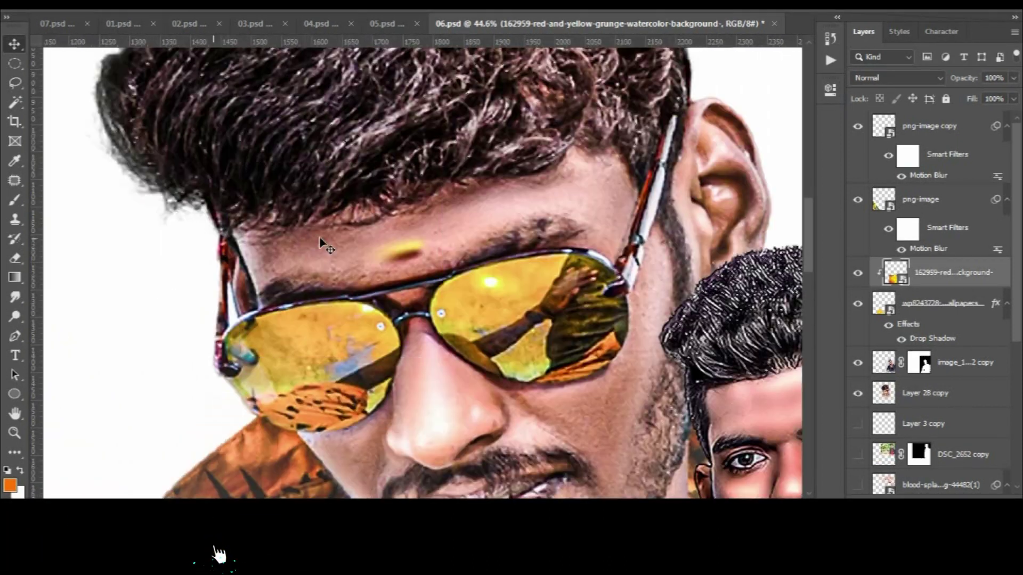
scroll(319, 236, "down", 5)
Show Layer 3 copy and the masked photo of the boy on DSC_2652 copy
left_click(860, 423)
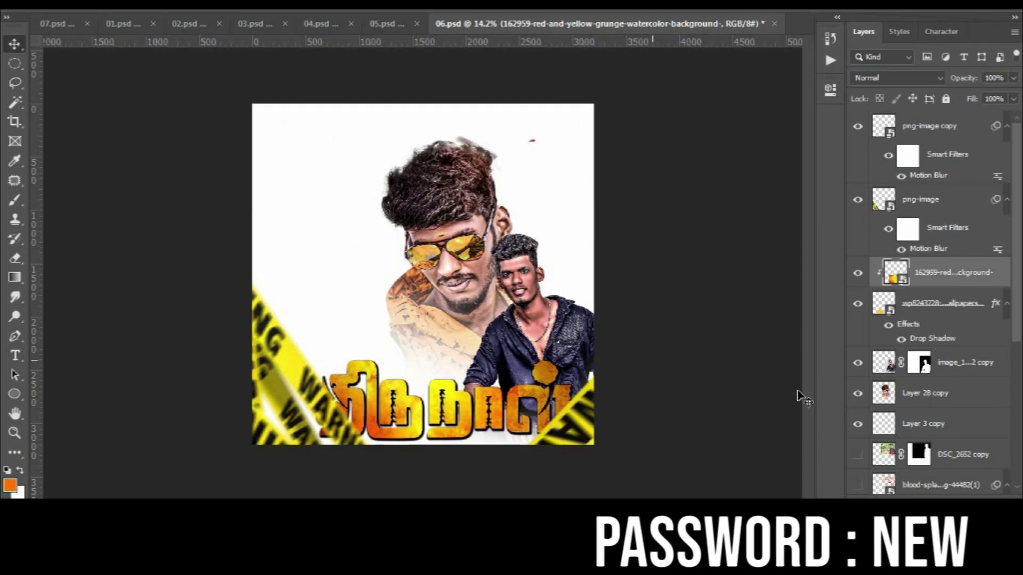
left_click(858, 455)
scroll(569, 136, "up", 2)
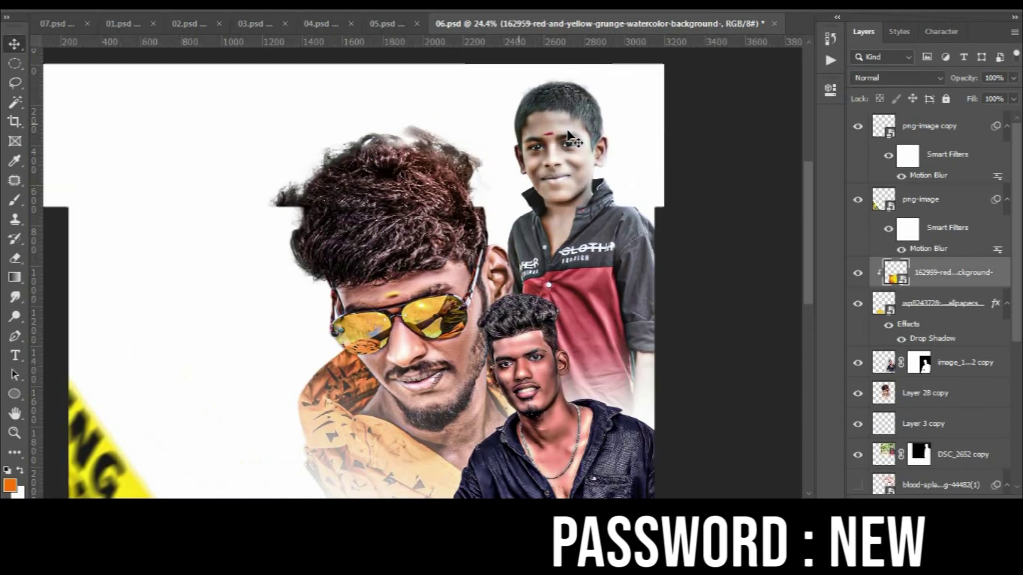
scroll(569, 136, "down", 1)
Show the 15_ADHEERA background, the Pngtree bunting decoration and the blurred green 33_ADHEERA background layers
scroll(868, 399, "down", 5)
left_click(858, 399)
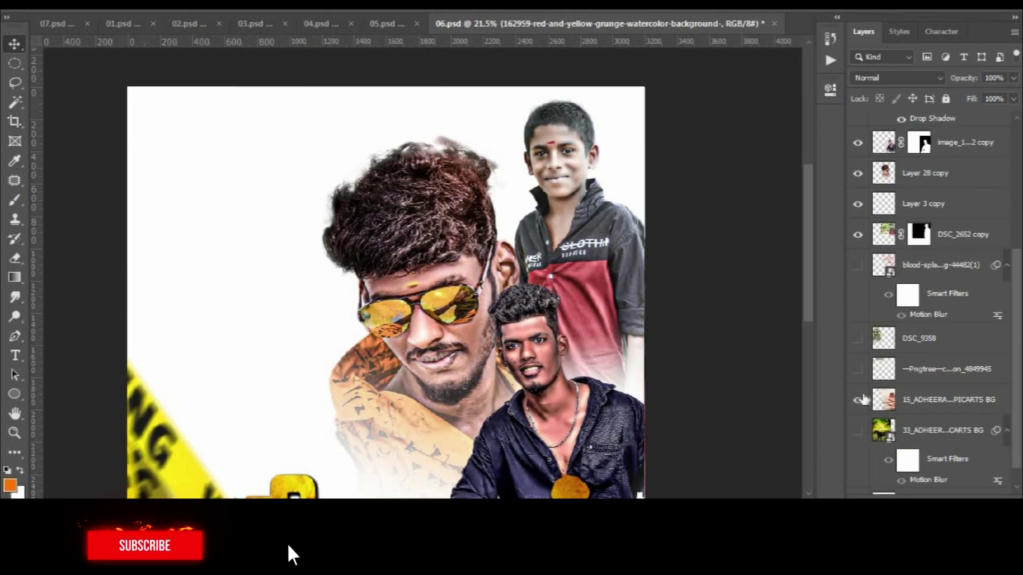
left_click(858, 370)
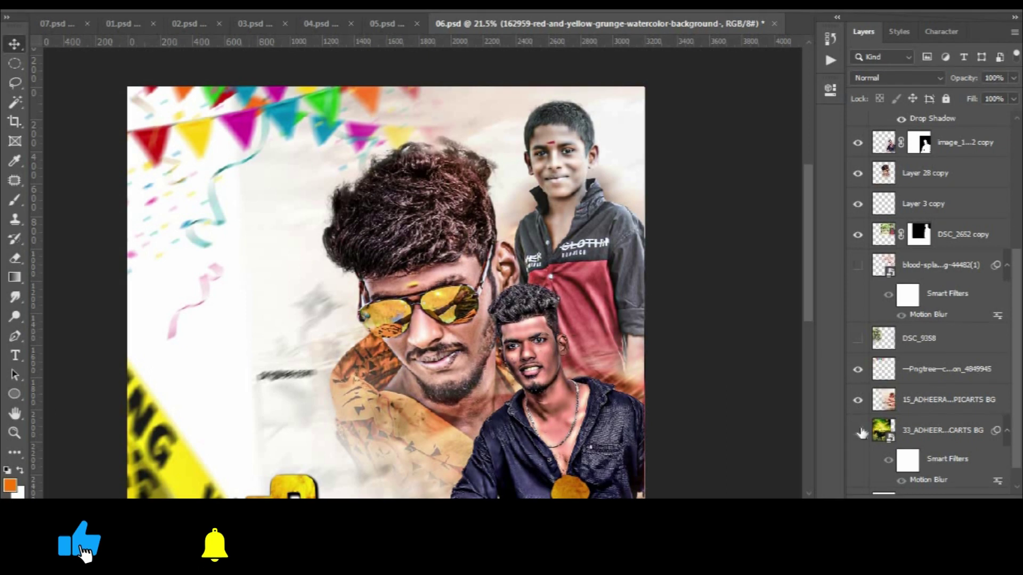
left_click(859, 432)
scroll(235, 281, "down", 2)
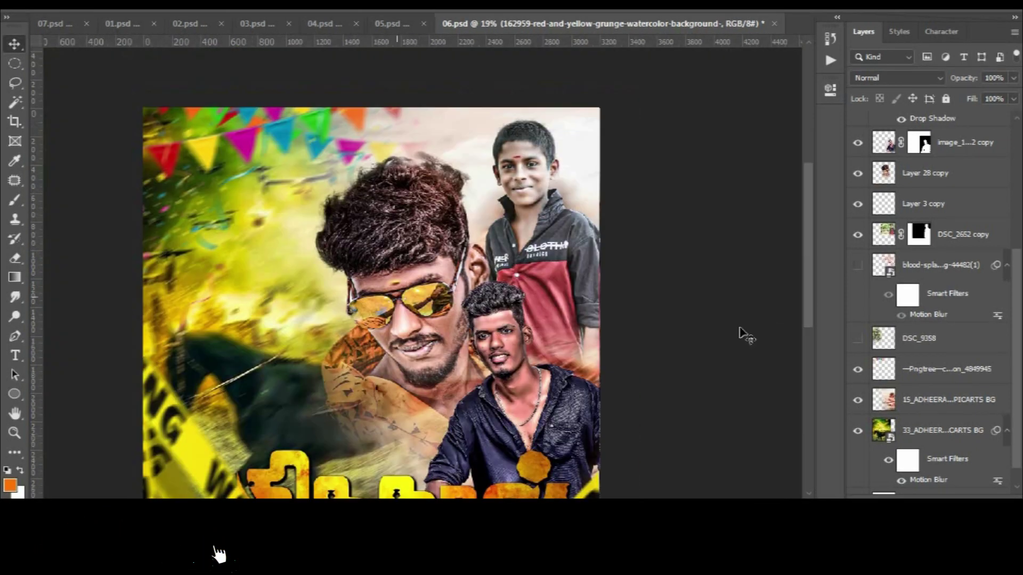
Show the motion-blurred blood-splatter layer and the deity photo on layer DSC_9358
left_click(857, 266)
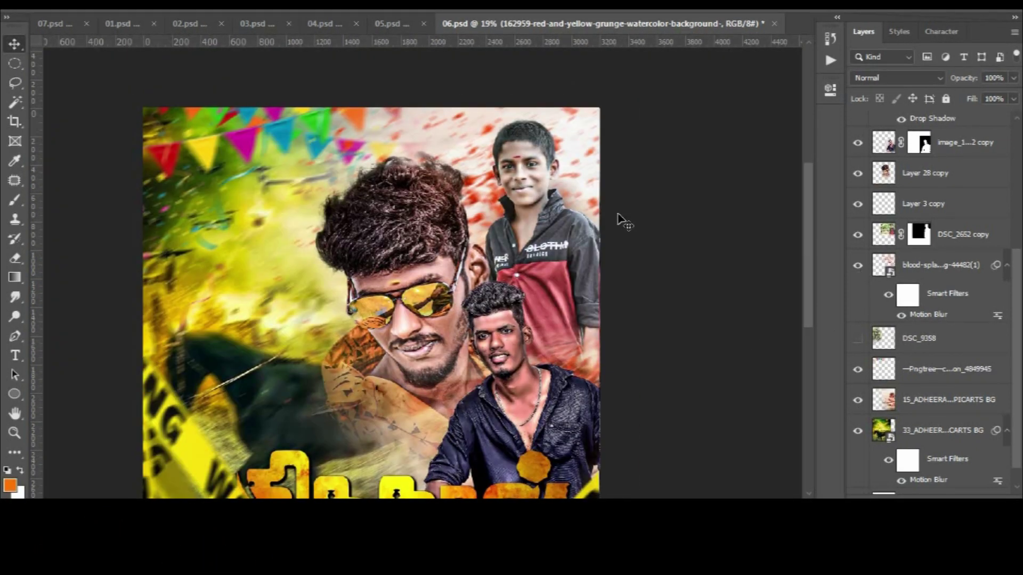
scroll(618, 218, "up", 3)
left_click(858, 339)
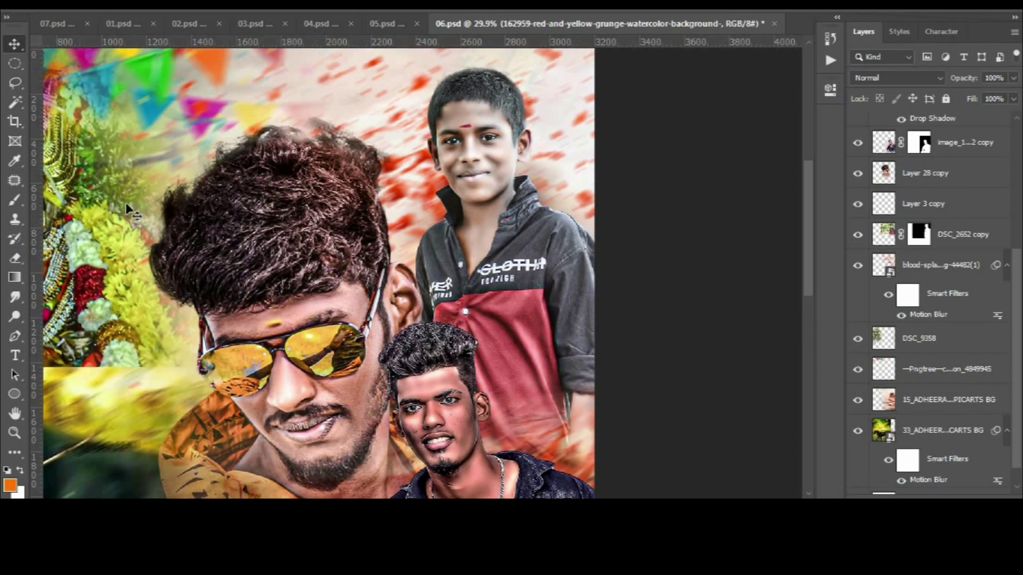
scroll(130, 210, "down", 2)
scroll(288, 155, "up", 3)
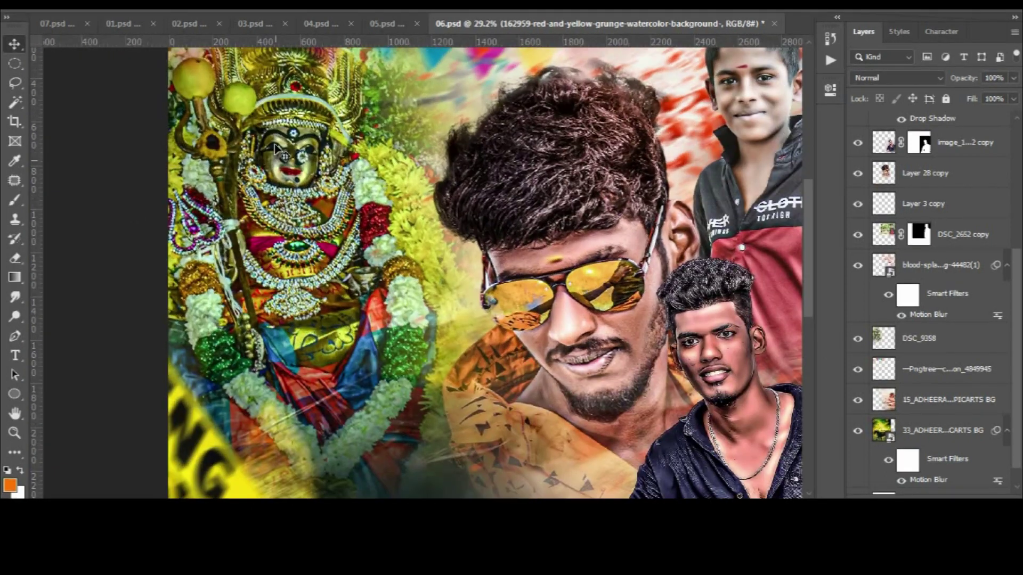
scroll(288, 155, "down", 5)
scroll(932, 373, "down", 2)
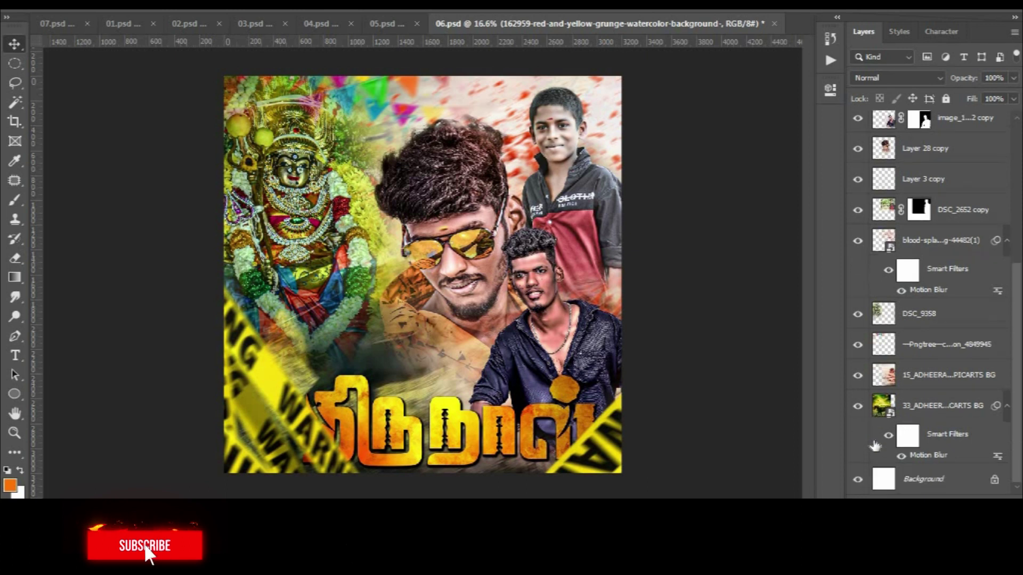
Examine the complete 06.psd poster composition in full-screen view
scroll(933, 320, "up", 5)
scroll(365, 216, "up", 3)
scroll(365, 216, "down", 5)
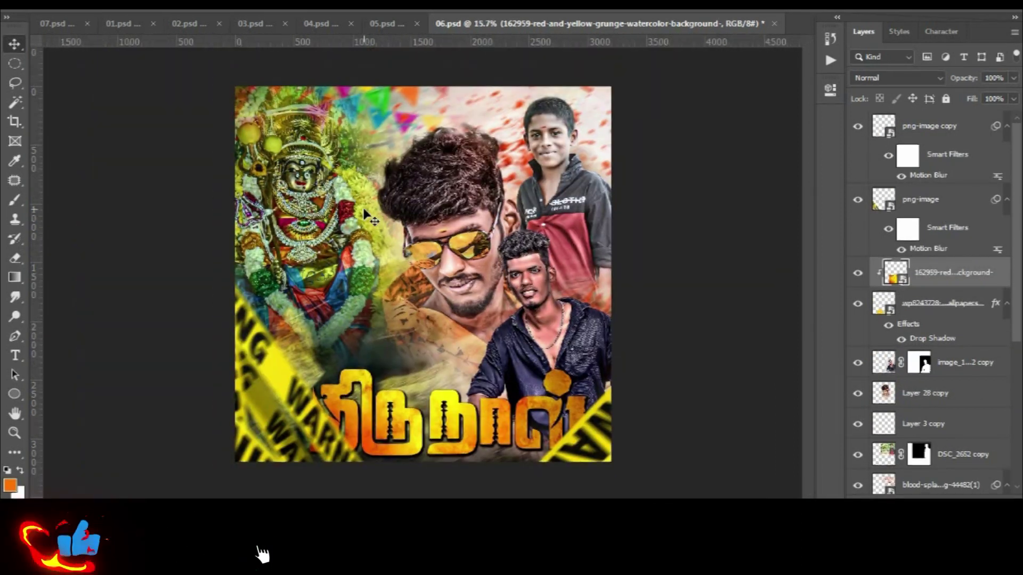
key("f")
key("f")
scroll(482, 235, "up", 2)
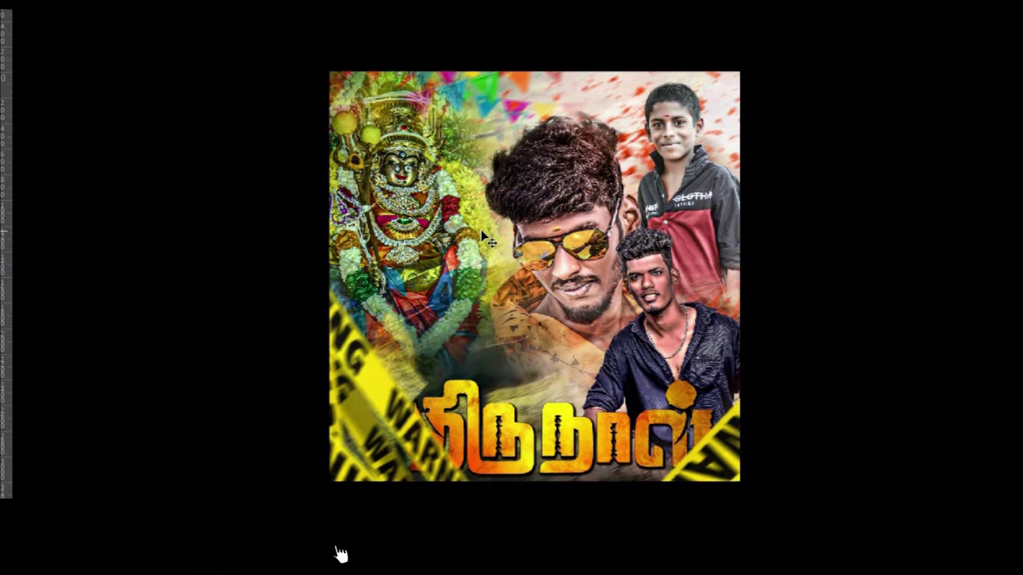
Close the 06.psd document and return to the standard screen mode with 07.psd
key("ctrl+w")
left_click(501, 187)
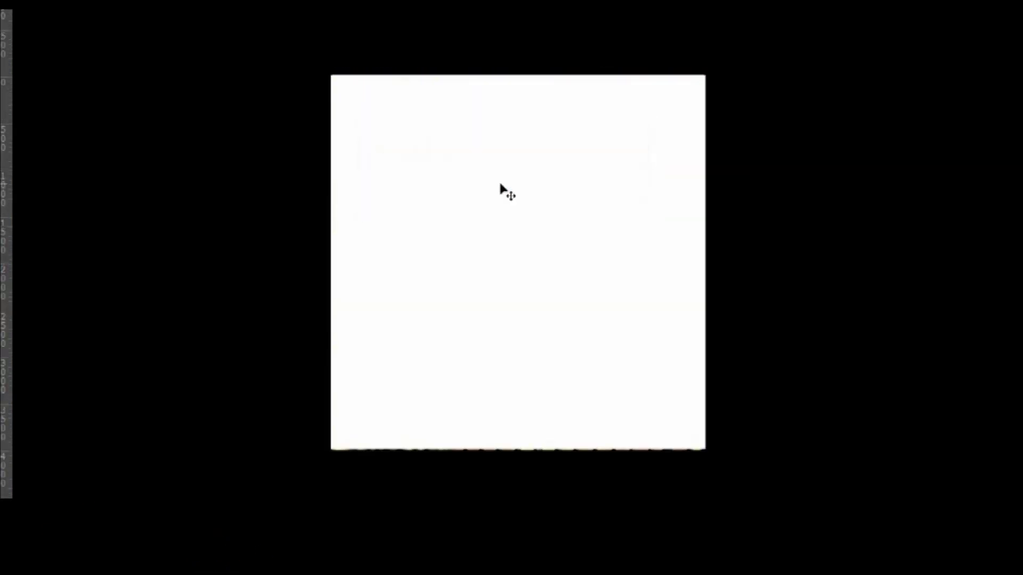
key("f")
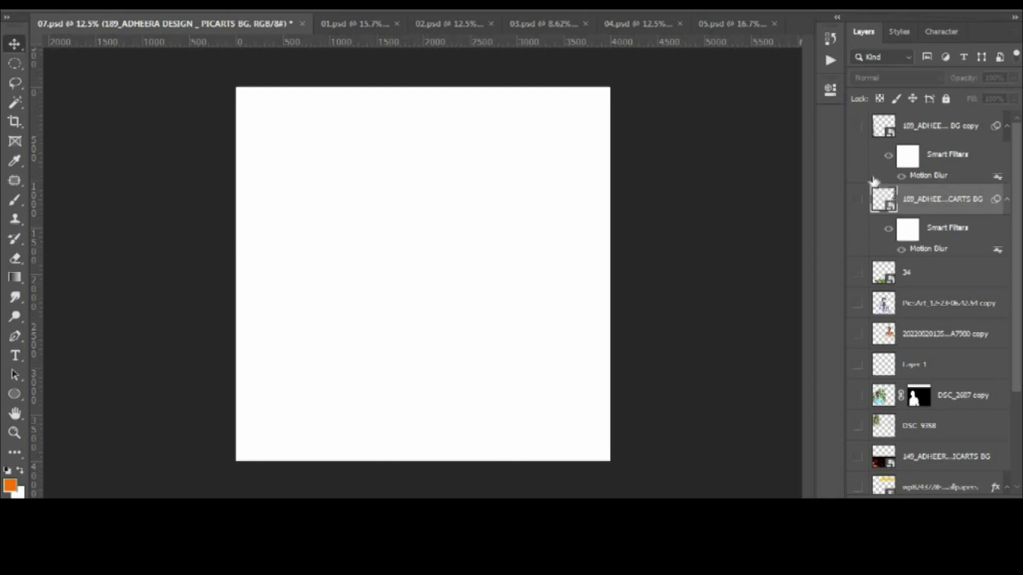
Show both motion-blurred chain layers, 189_ADHEERA and its copy, along the sides of the poster
left_click(858, 127)
scroll(293, 319, "up", 6)
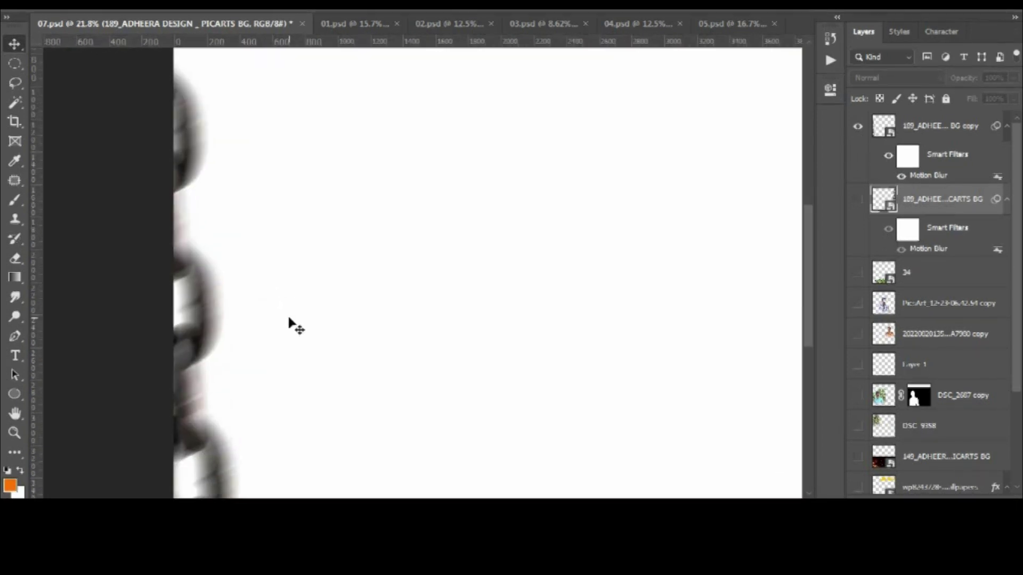
scroll(293, 321, "down", 7)
left_click(858, 200)
Show the green-and-yellow Tamil title on layer 34
left_click(858, 273)
scroll(381, 442, "up", 1)
scroll(380, 442, "up", 3)
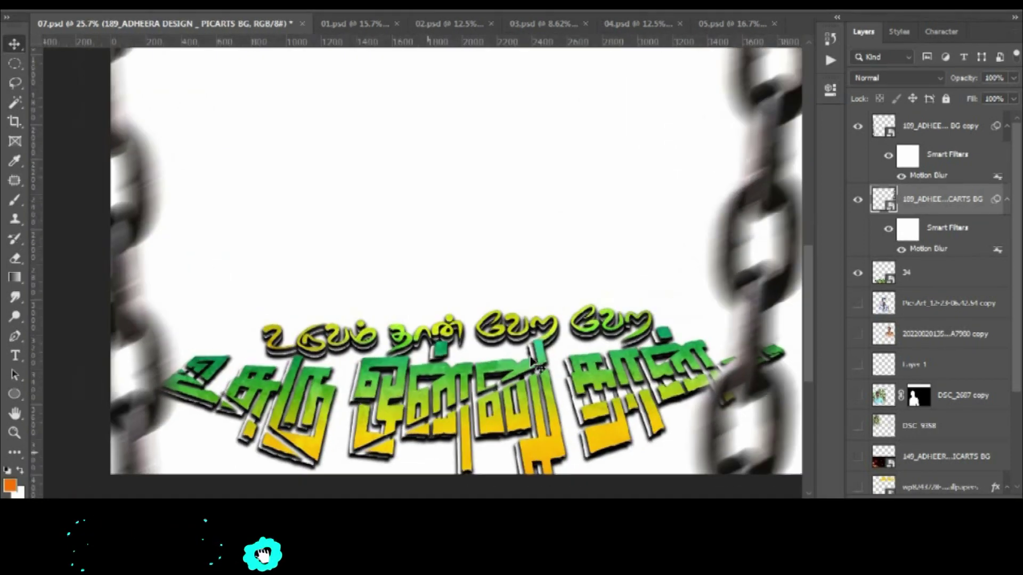
key("ctrl+0")
left_click(858, 304)
scroll(448, 224, "up", 2)
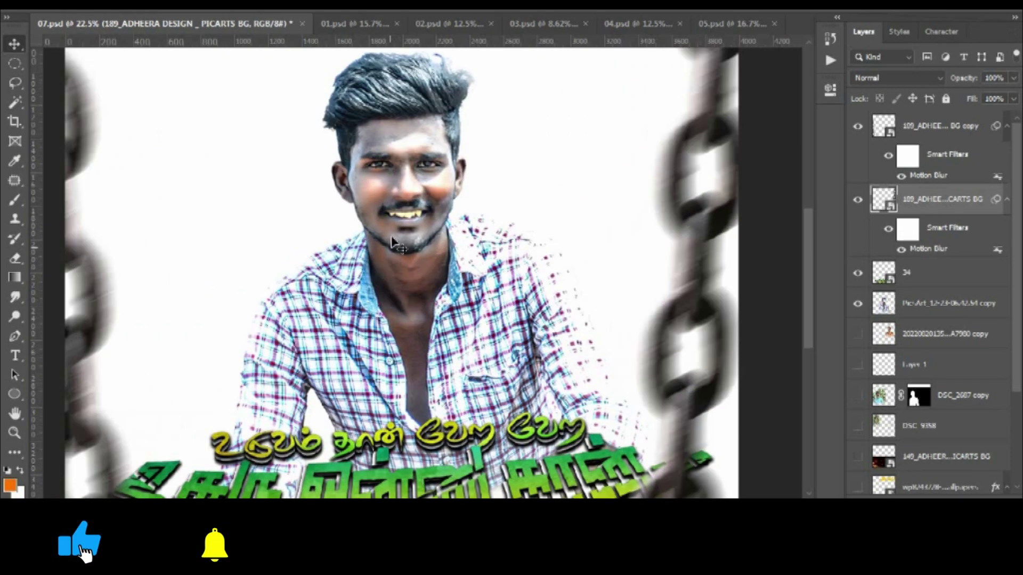
scroll(448, 224, "down", 3)
left_click(858, 334)
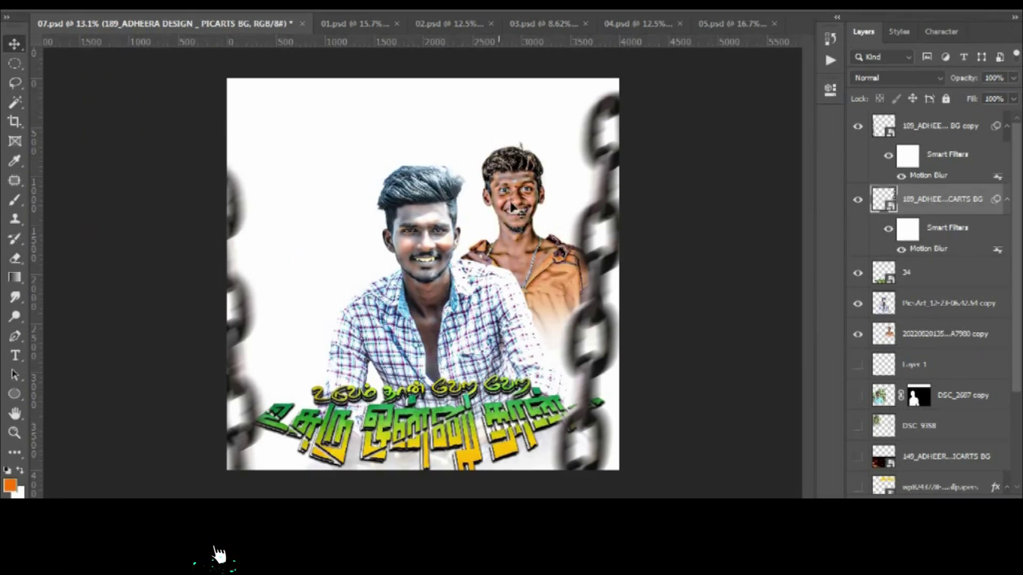
scroll(740, 317, "up", 2)
scroll(740, 318, "down", 1)
Show the forehead mark on Layer 1 and the masked turquoise-shirt portrait on DSC_2687 copy
left_click(857, 365)
left_click(858, 397)
scroll(296, 243, "up", 5)
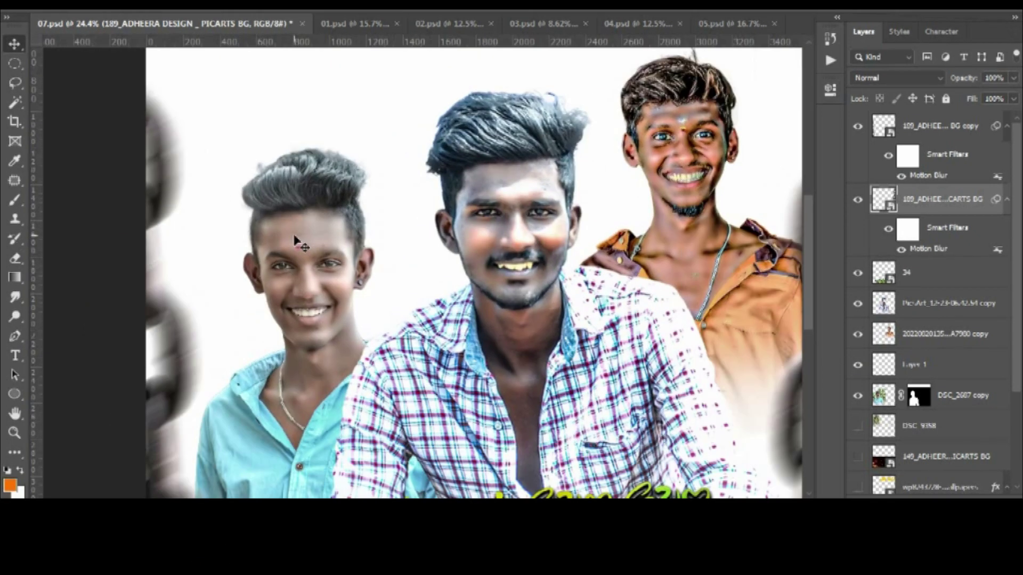
scroll(296, 242, "up", 3)
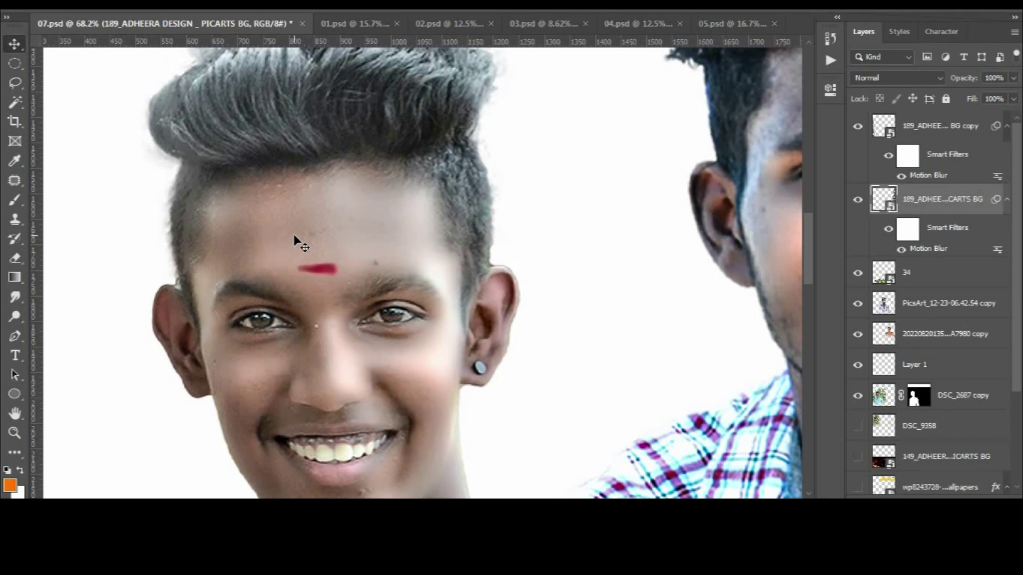
Merge Layer 1 with the DSC_2687 copy portrait layer
left_click(928, 366, "shift")
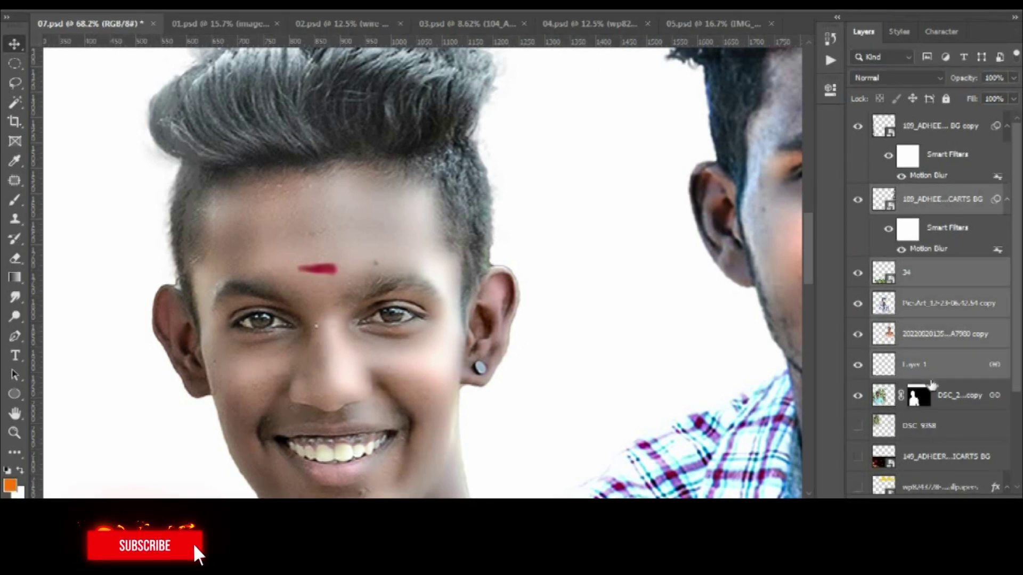
left_click(931, 384)
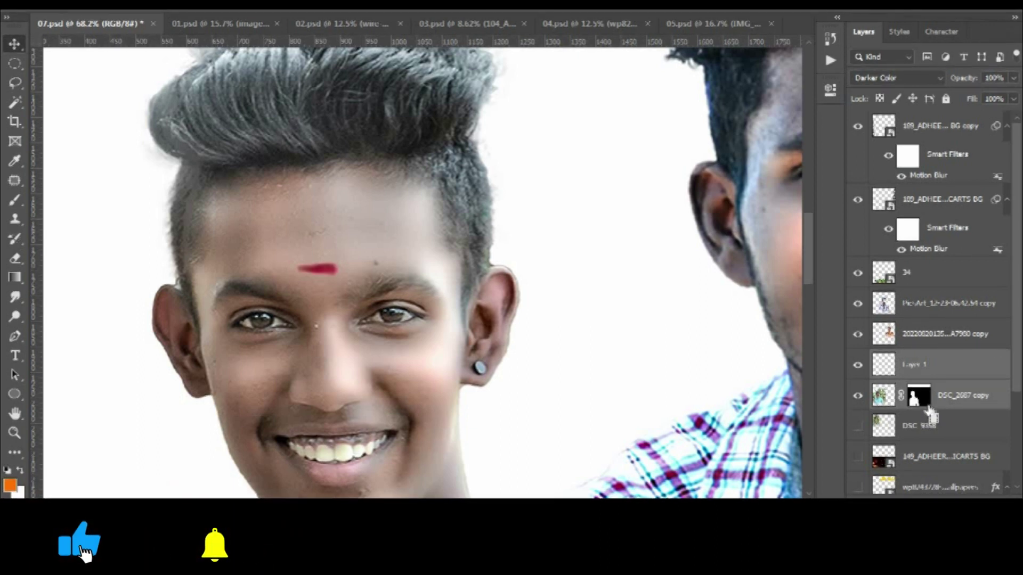
key("ctrl+e")
Show the deity photo on layer DSC_9358 behind the portraits
scroll(911, 346, "down", 3)
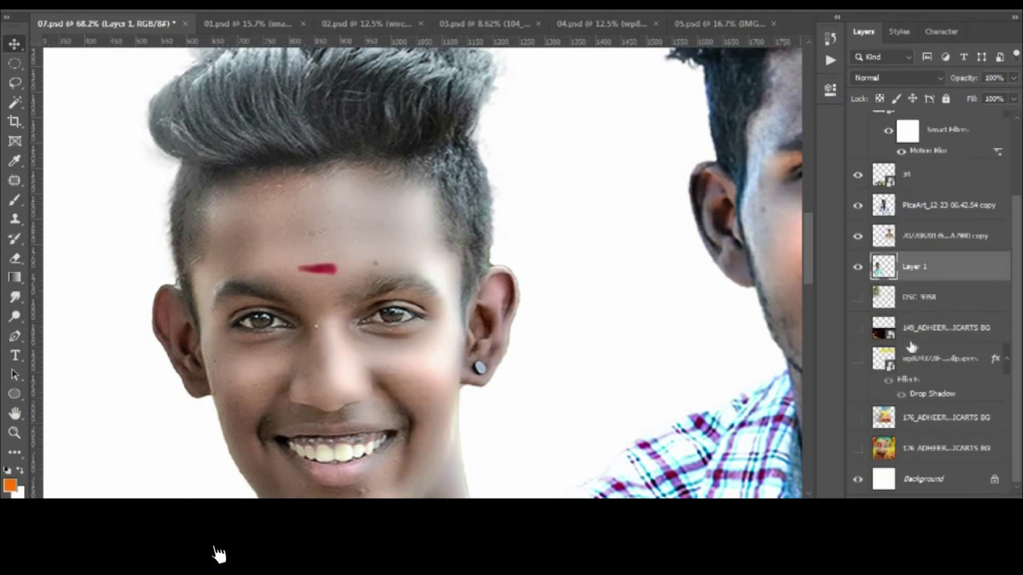
scroll(301, 283, "down", 6)
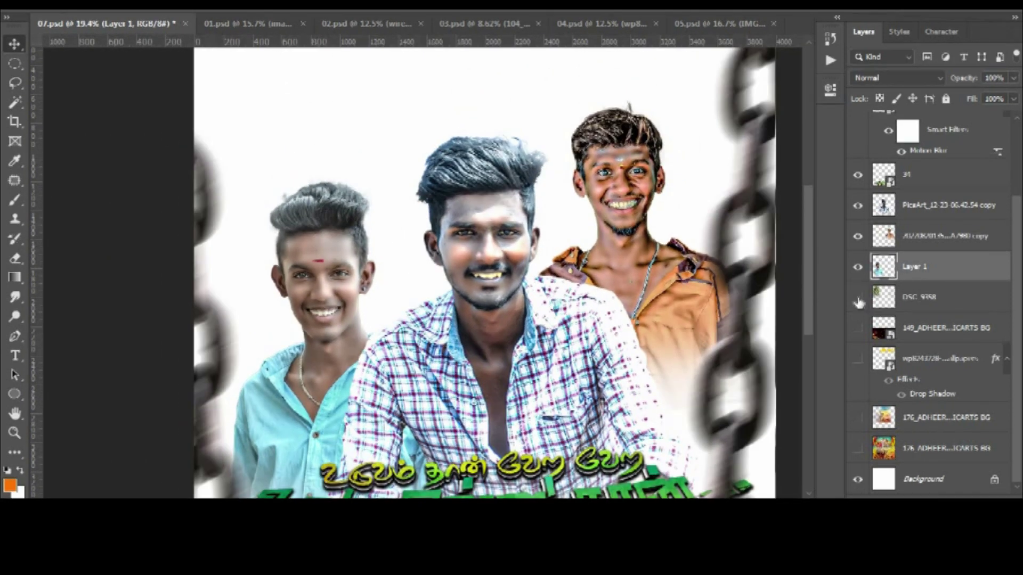
left_click(858, 302)
scroll(459, 143, "up", 2)
scroll(459, 144, "down", 4)
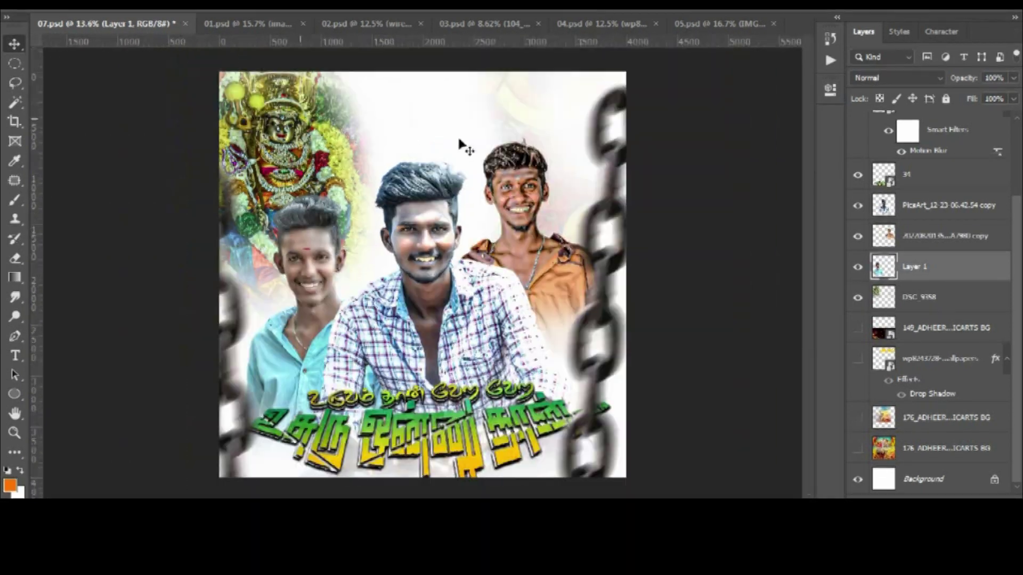
scroll(495, 136, "up", 2)
scroll(473, 203, "down", 3)
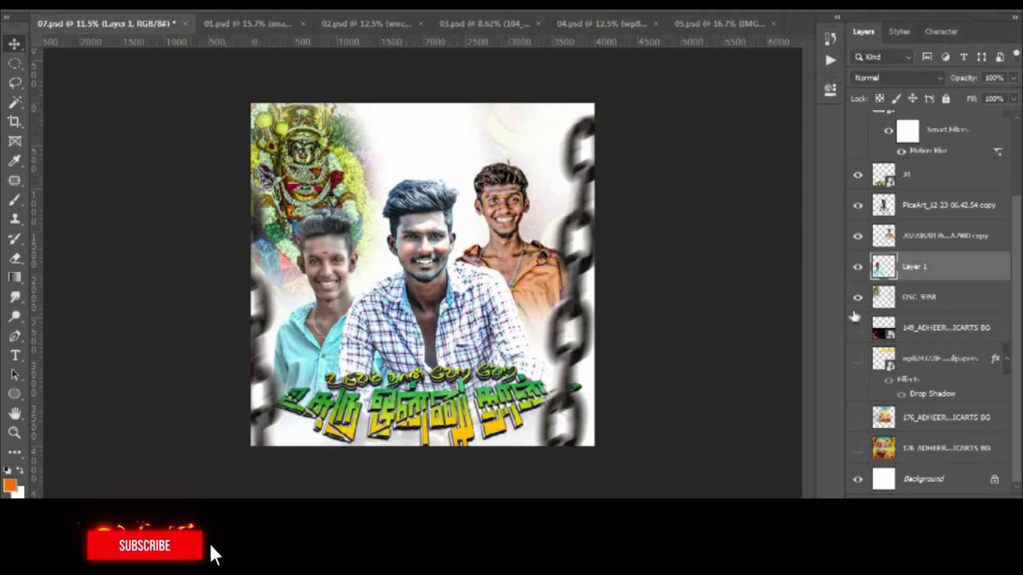
Show the 149_ADHEER layer, the wp8243728 wallpaper title layer and both 176_ADHEER background layers
left_click(858, 328)
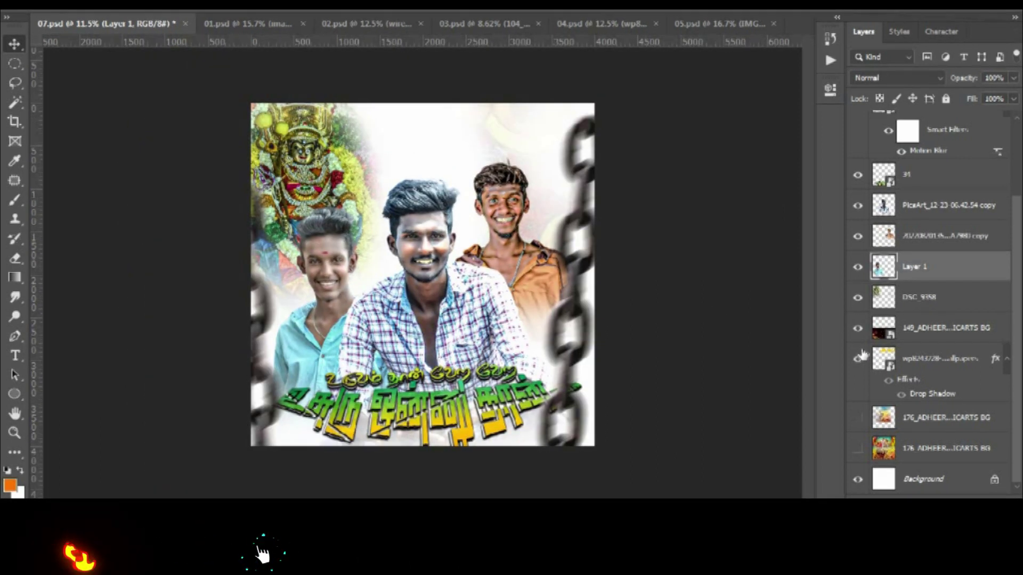
left_click(858, 358)
left_click(857, 418)
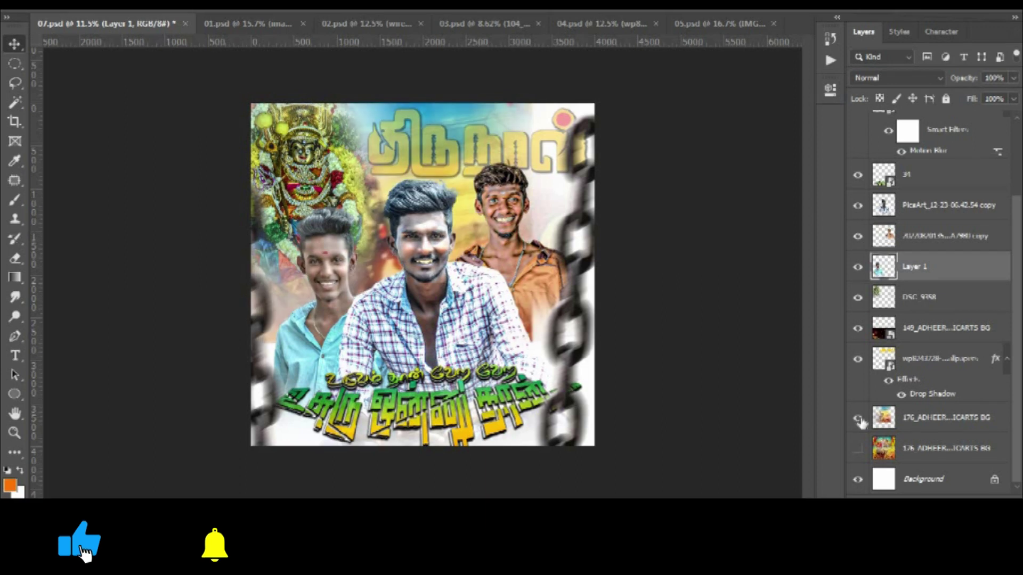
left_click(859, 450)
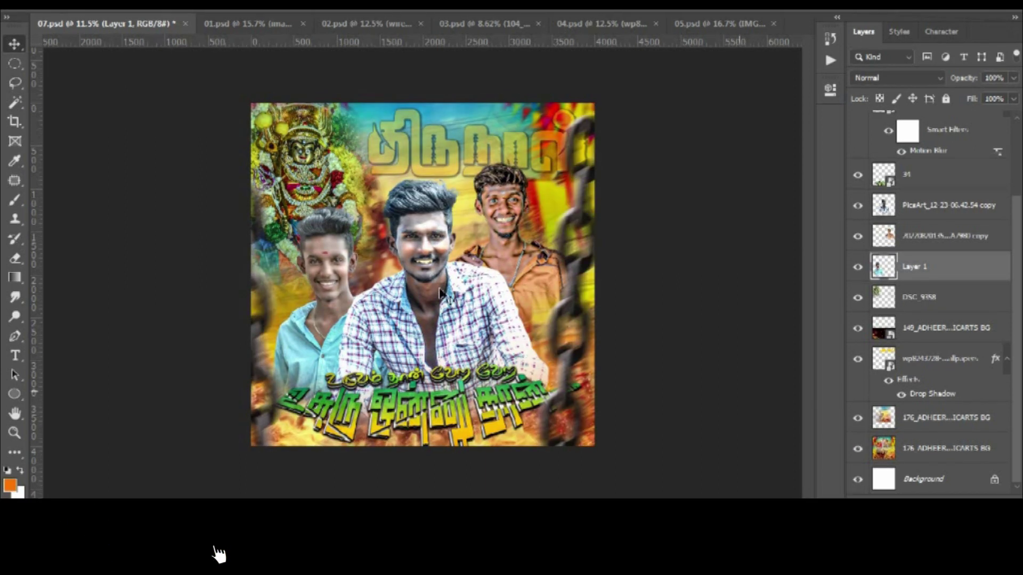
Preview the complete 07.psd poster in full-screen mode, then close the document without saving the changes
scroll(440, 292, "down", 2)
key("f")
key("f")
scroll(515, 265, "up", 4)
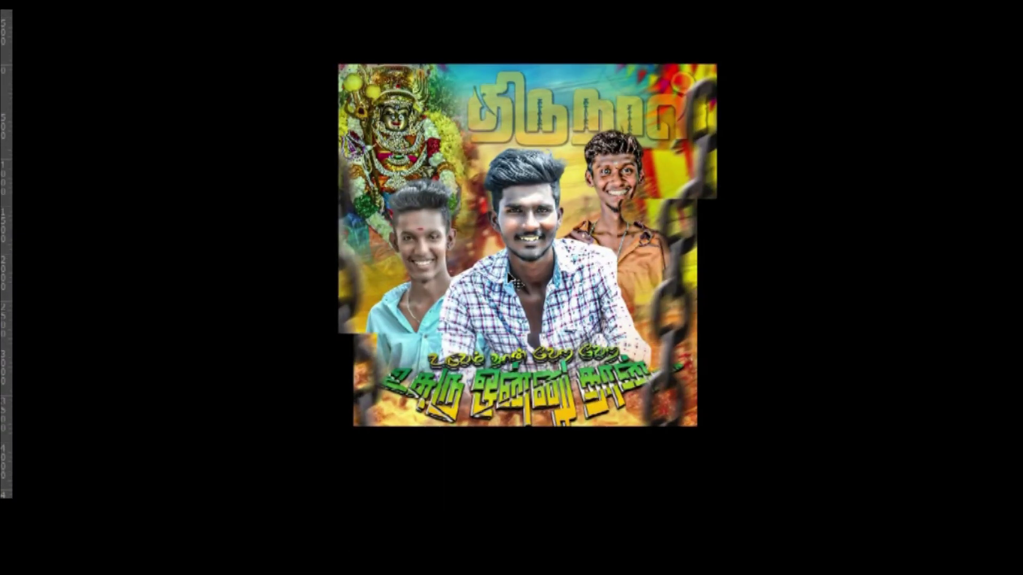
scroll(515, 262, "down", 1)
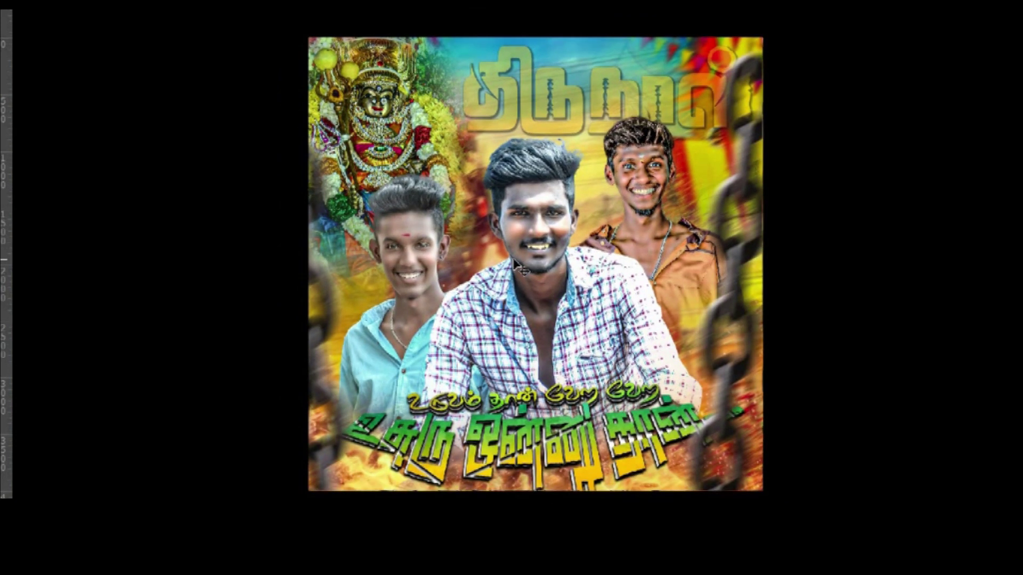
key("ctrl+w")
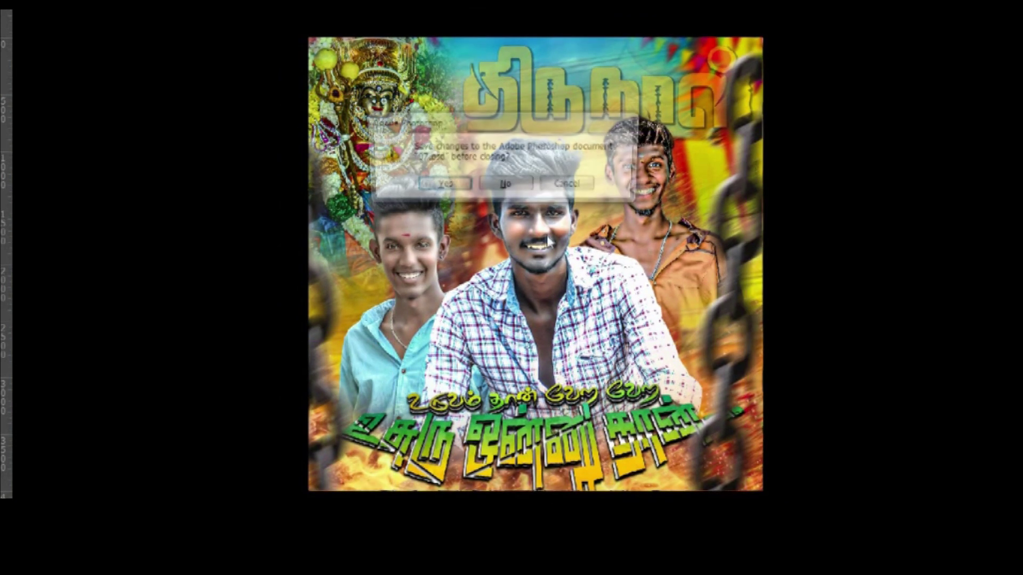
left_click(522, 189)
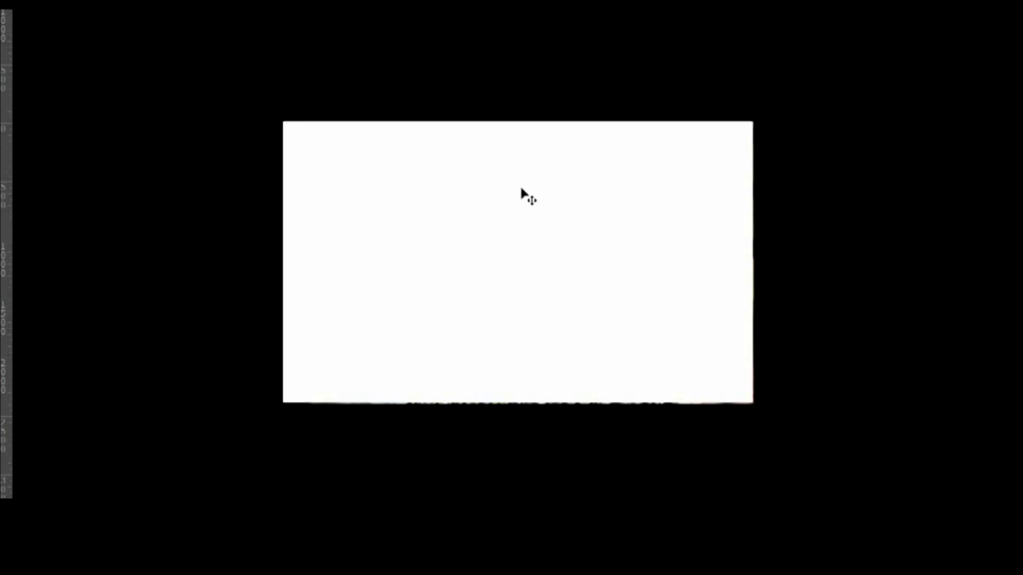
Return 01.psd to the standard screen mode and show its layers from images(8) copy 3 down to the PicsArt_12-23 copy portrait
key("f")
scroll(904, 165, "up", 2)
left_click(858, 125)
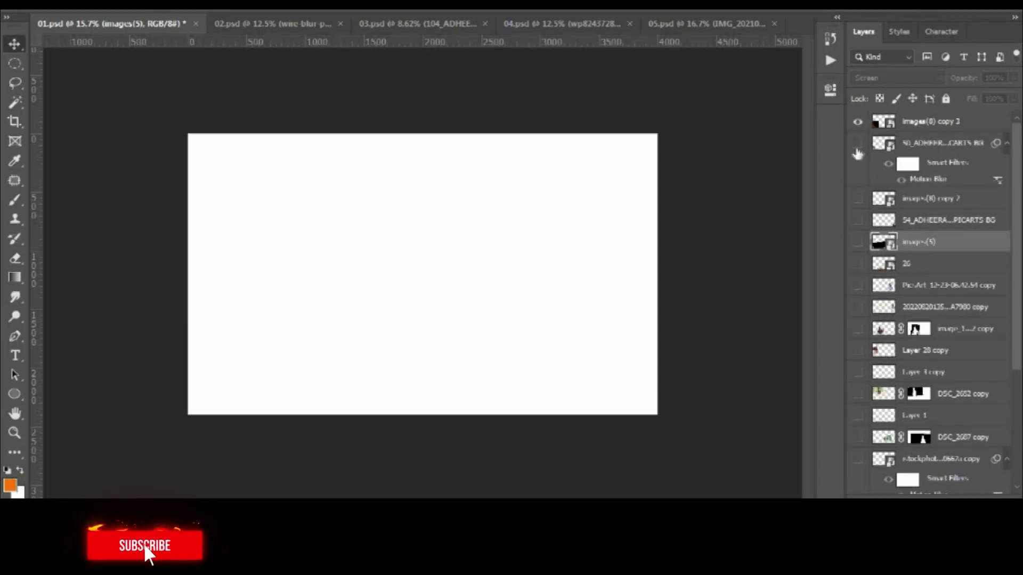
left_click(857, 146)
left_click(857, 198)
left_click(858, 220)
left_click_drag(855, 252, 859, 292)
Add a yellow Bebas Neue text line reading "MY FAV DESIGN" in the empty upper area of the poster
left_click(16, 354)
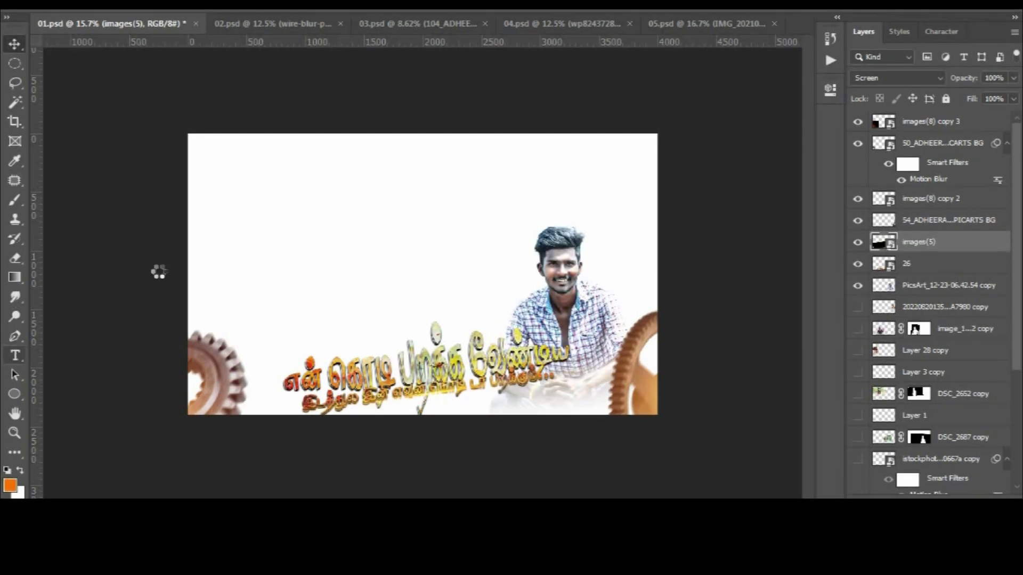
left_click(358, 229)
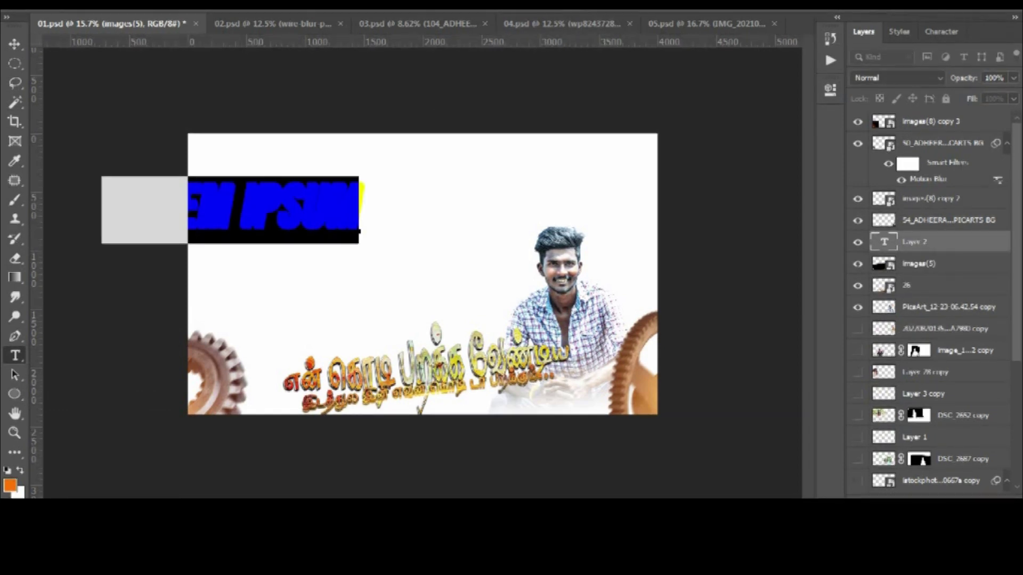
left_click(942, 34)
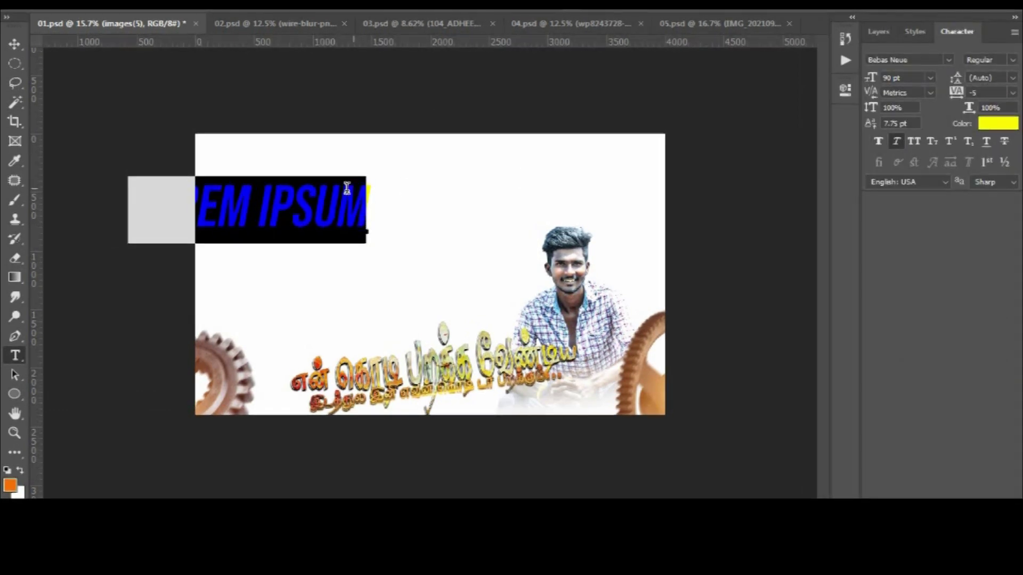
type("MY")
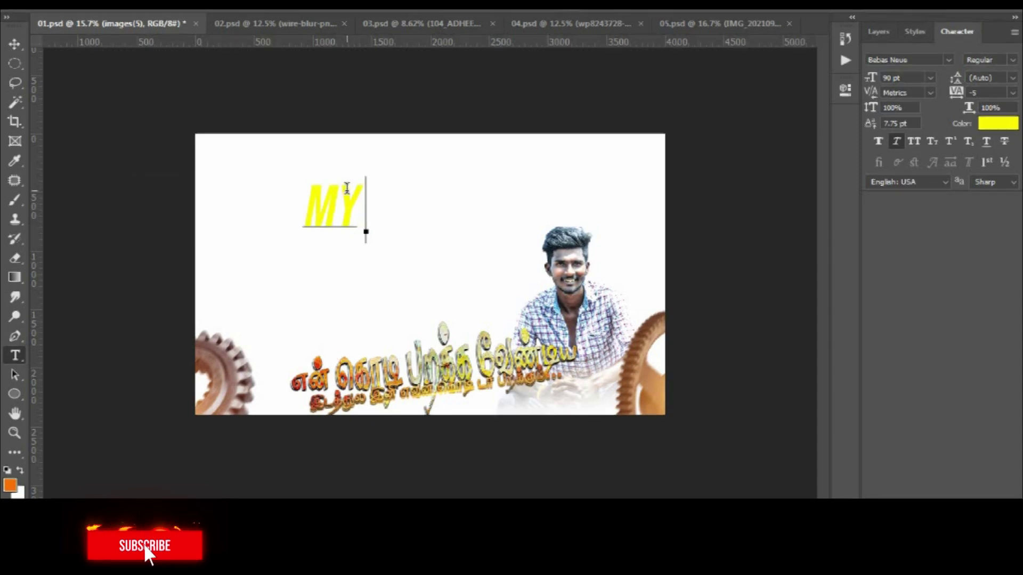
type(" FAV")
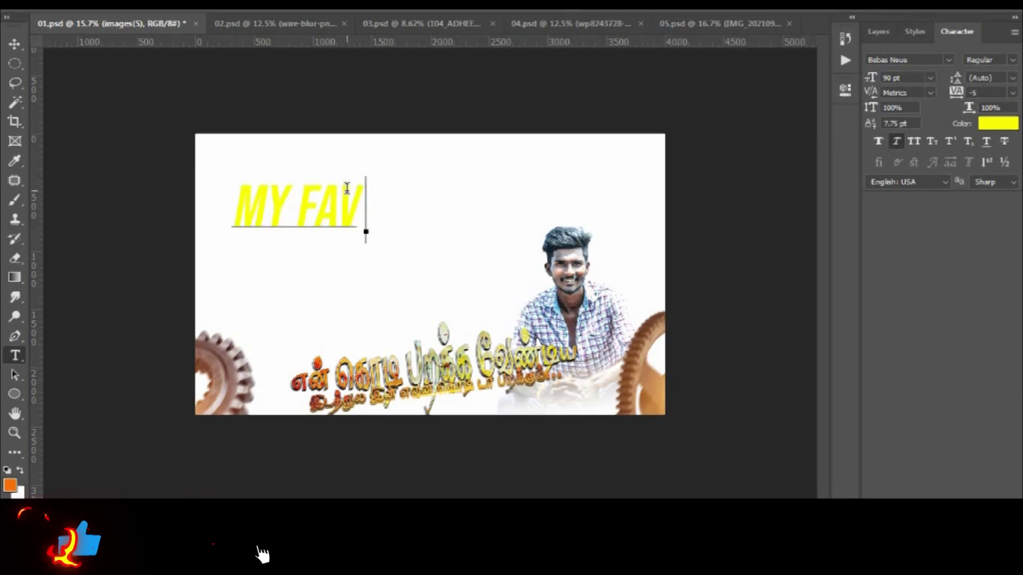
type(" DES")
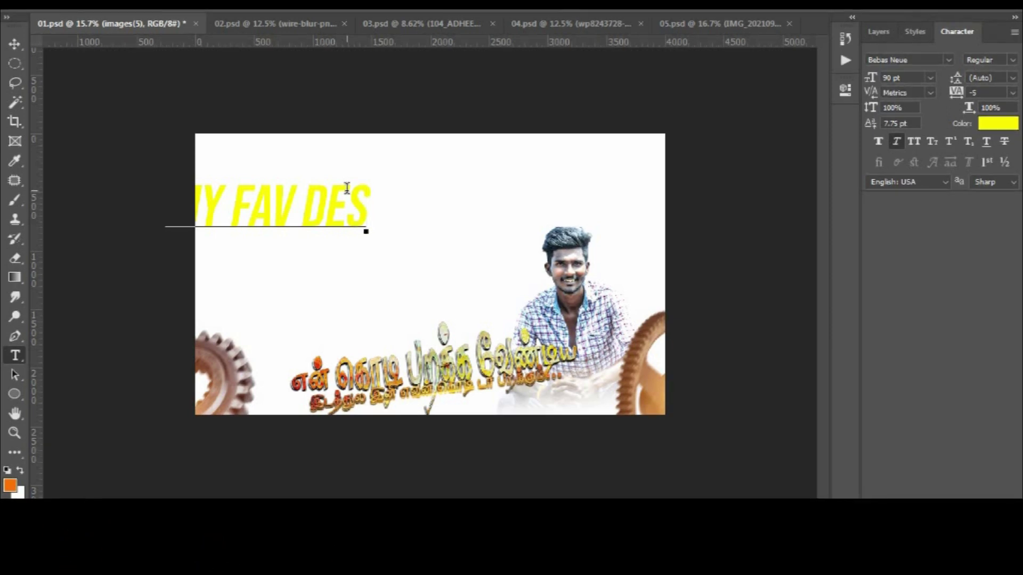
type("I")
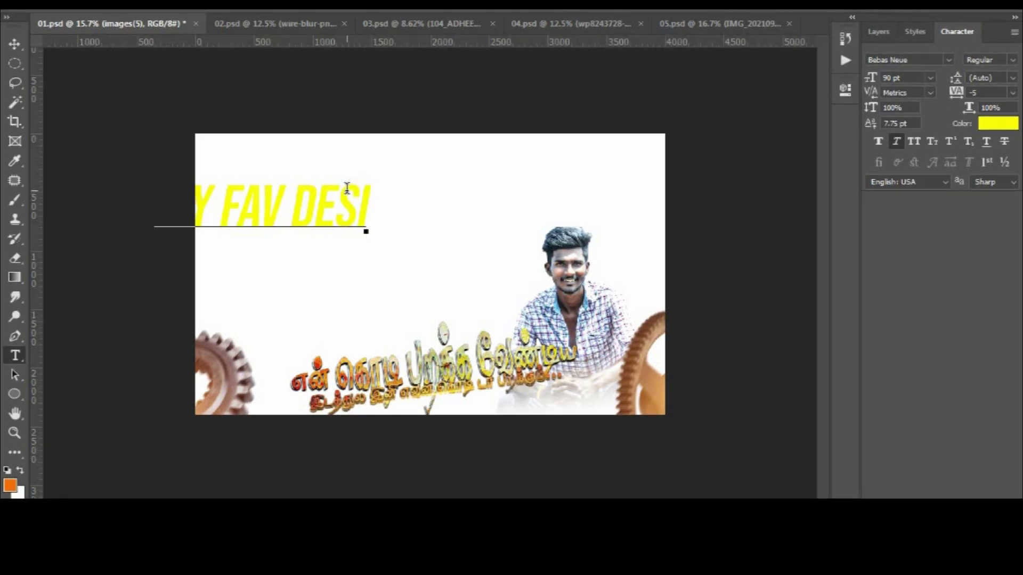
type("GN")
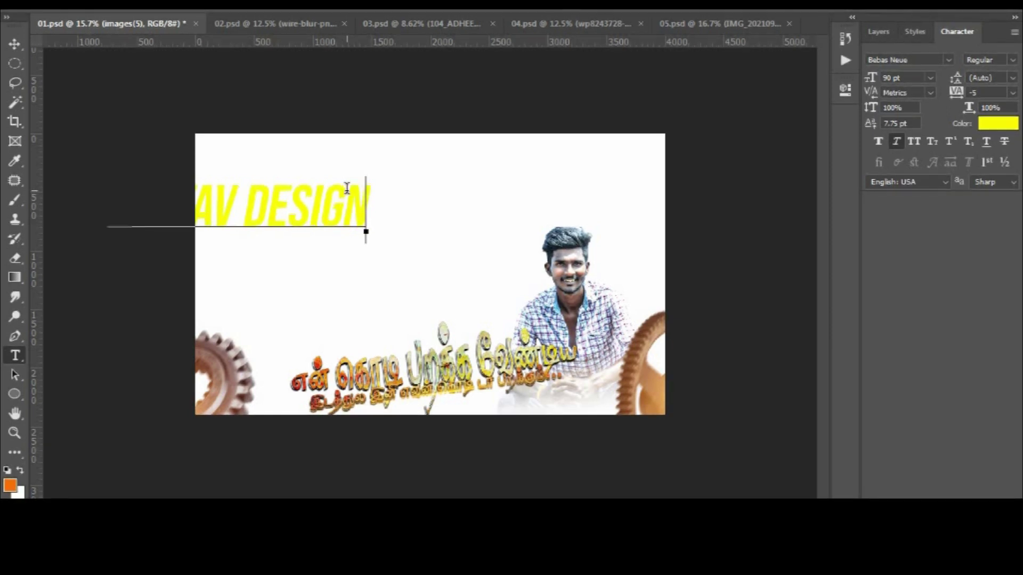
Duplicate the heading just below itself and replace the copy's text with "UNKALUKU FAV COMMETS LA SOLLUNGA"
left_click(20, 42)
left_click_drag(327, 222, 438, 251)
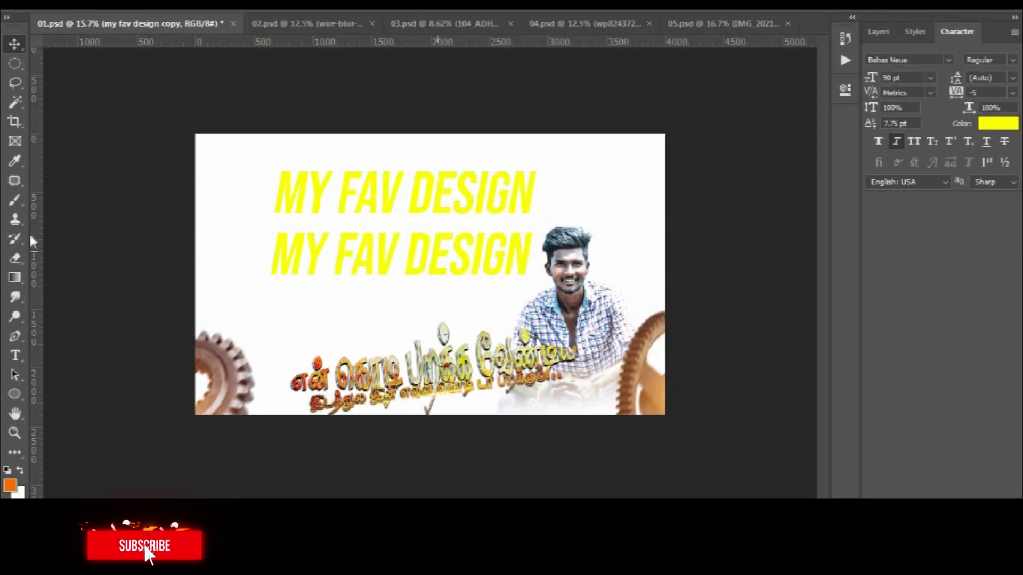
left_click(15, 355)
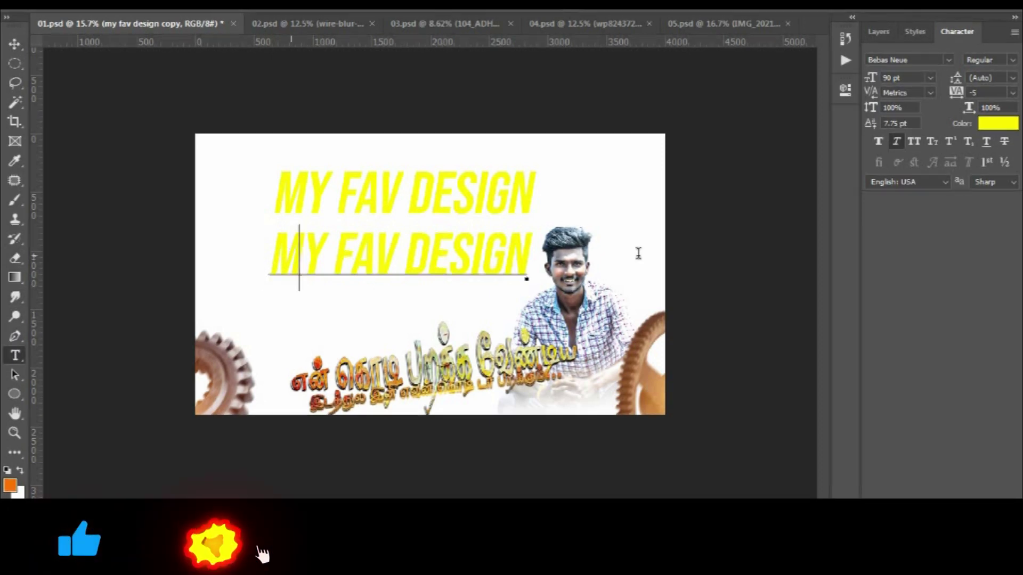
key("Return")
type("UNK")
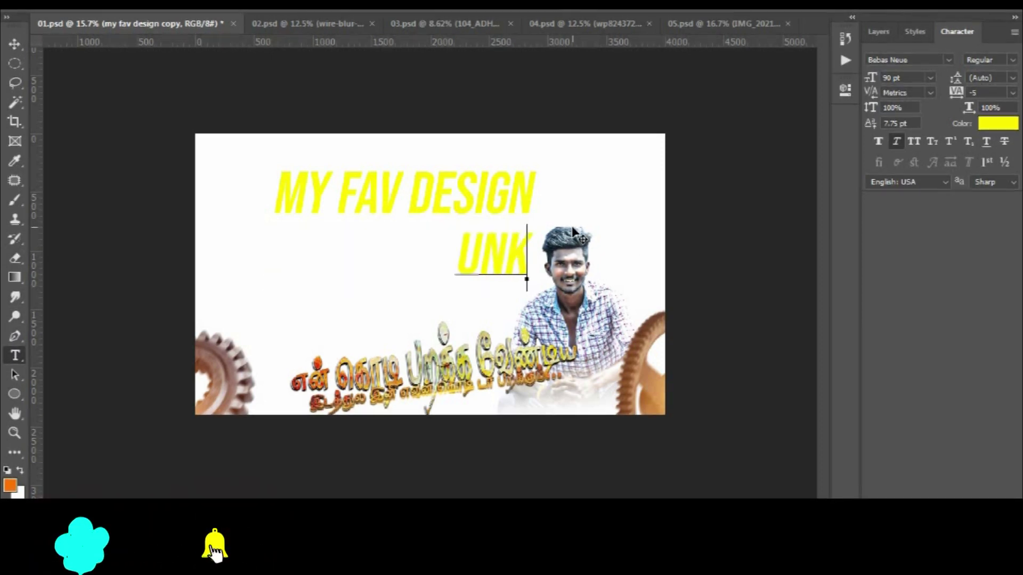
type("ALUKU")
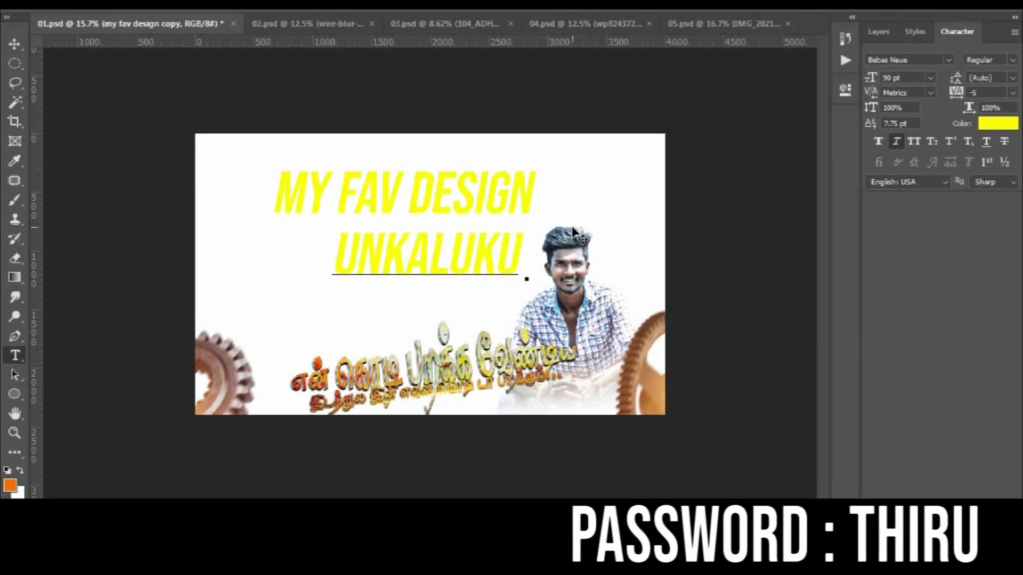
type(" FAV")
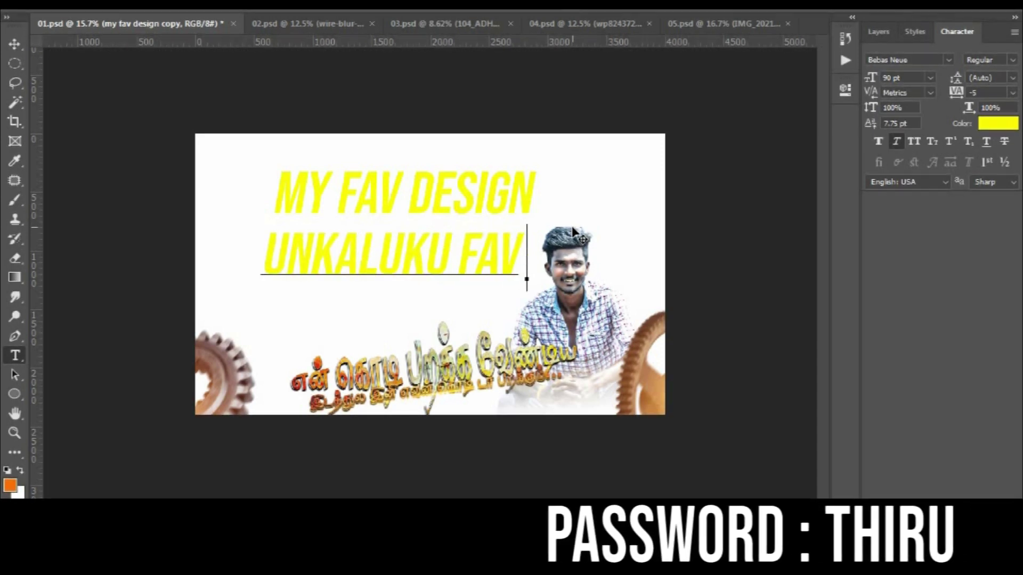
type(" CO")
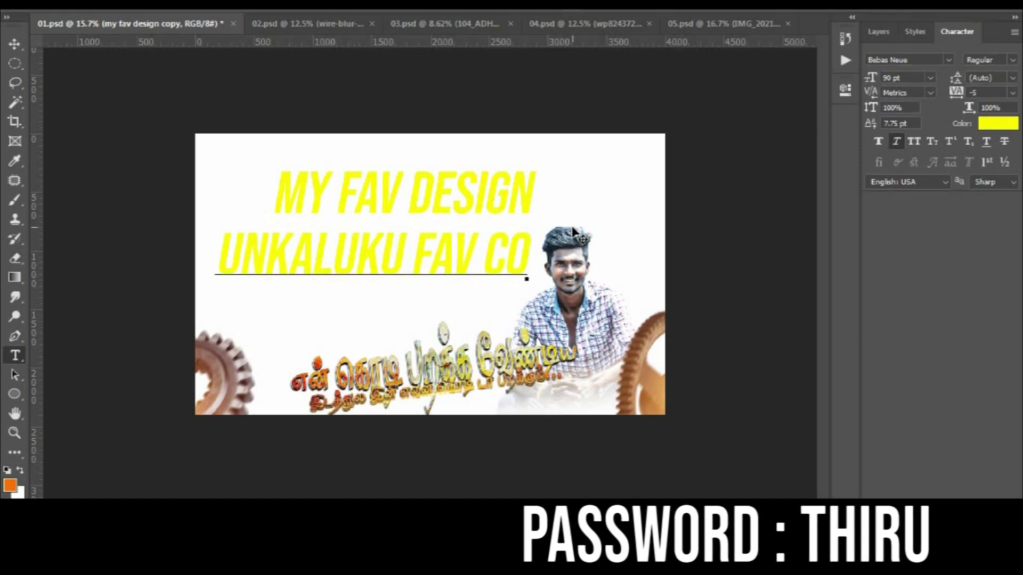
type("MMETS")
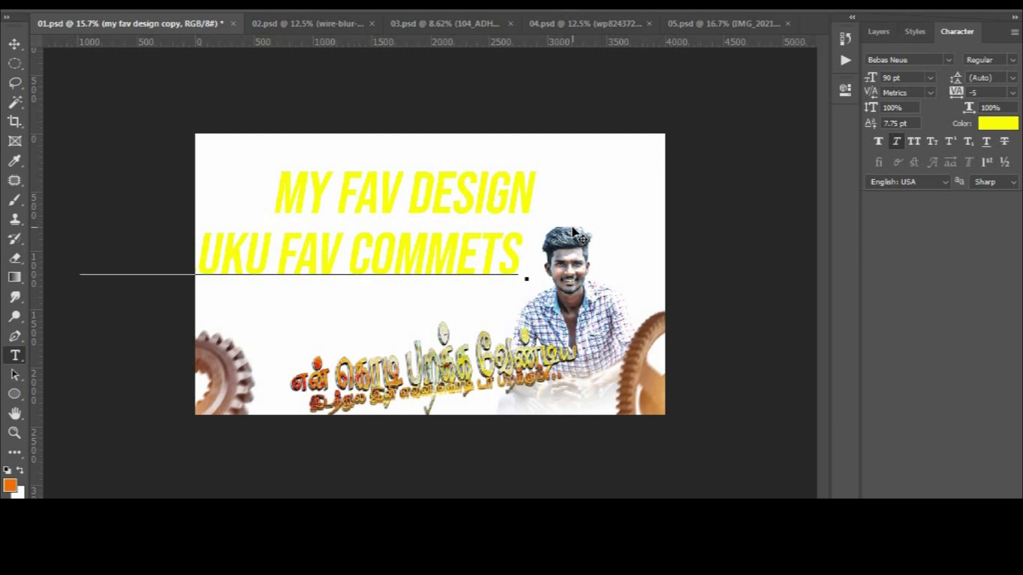
type(" LA")
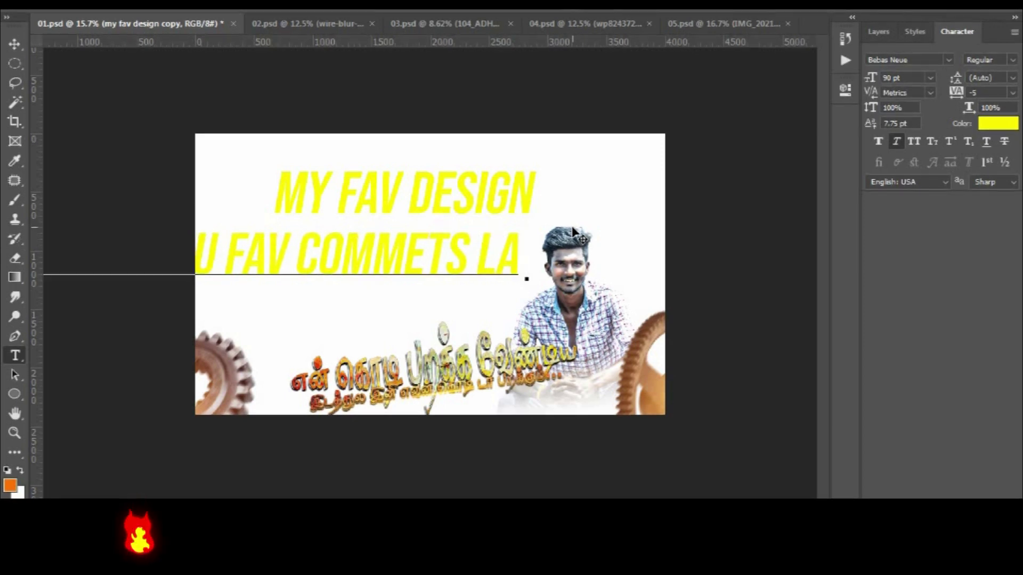
type(" SOLLUNGA")
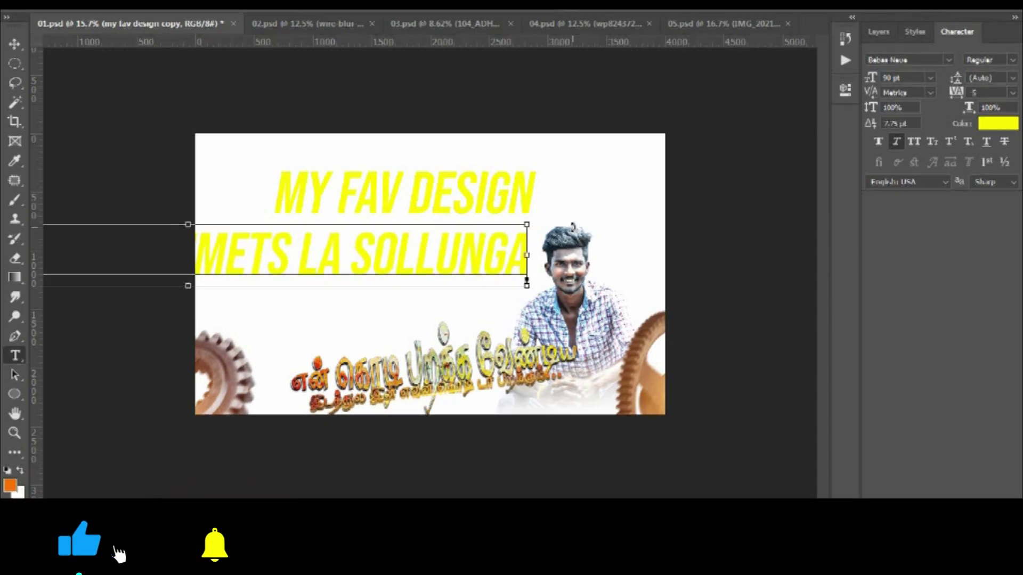
Set the second text line to 33 pt and colour it black (000000)
key("ctrl+a")
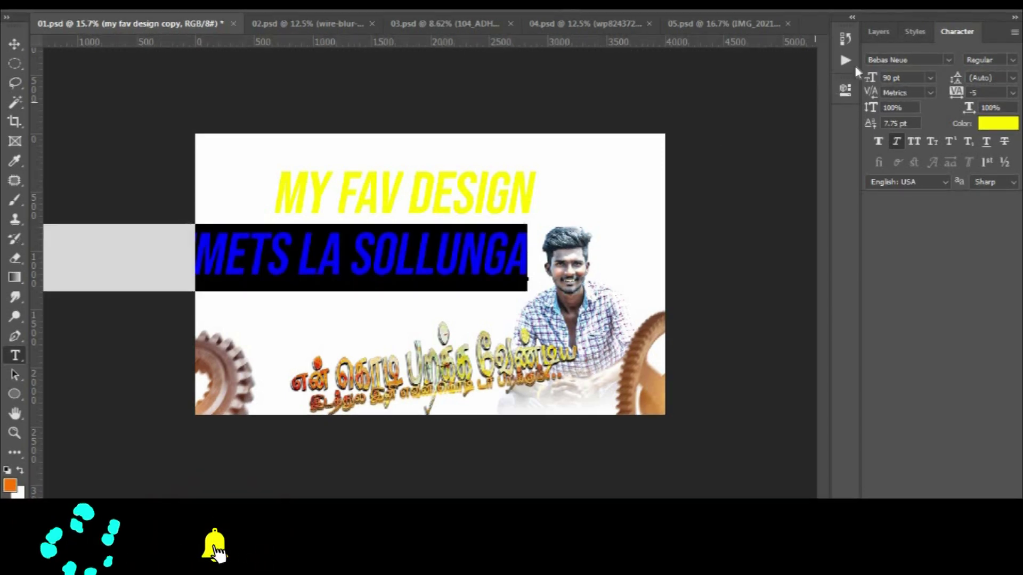
left_click_drag(871, 91, 831, 90)
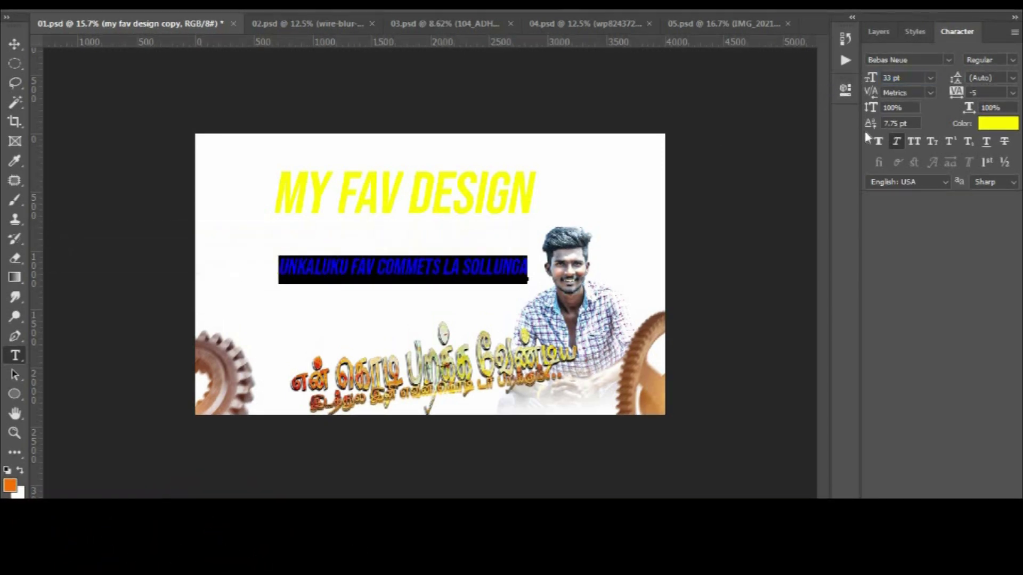
left_click(1002, 125)
left_click(705, 251)
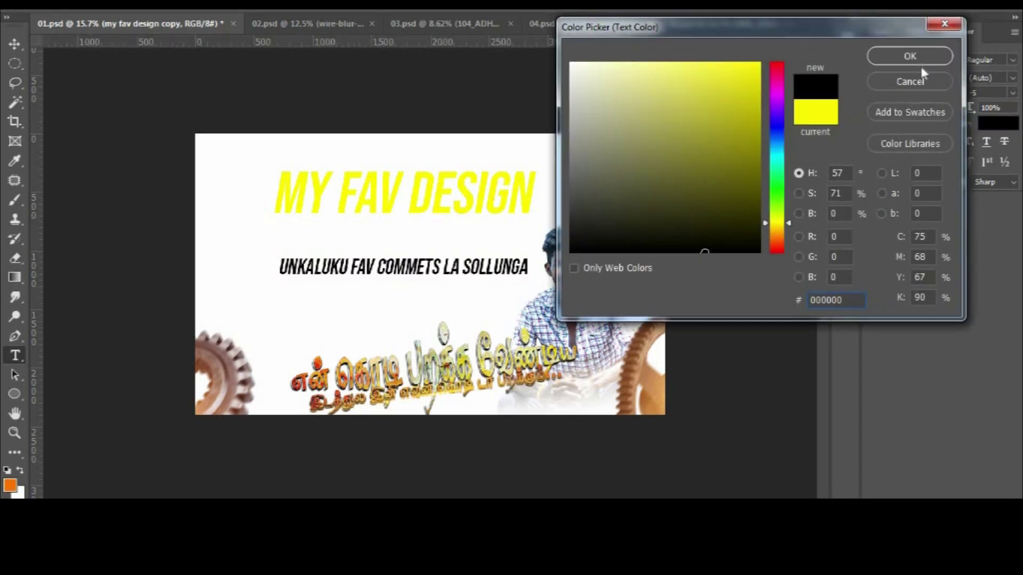
key("Return")
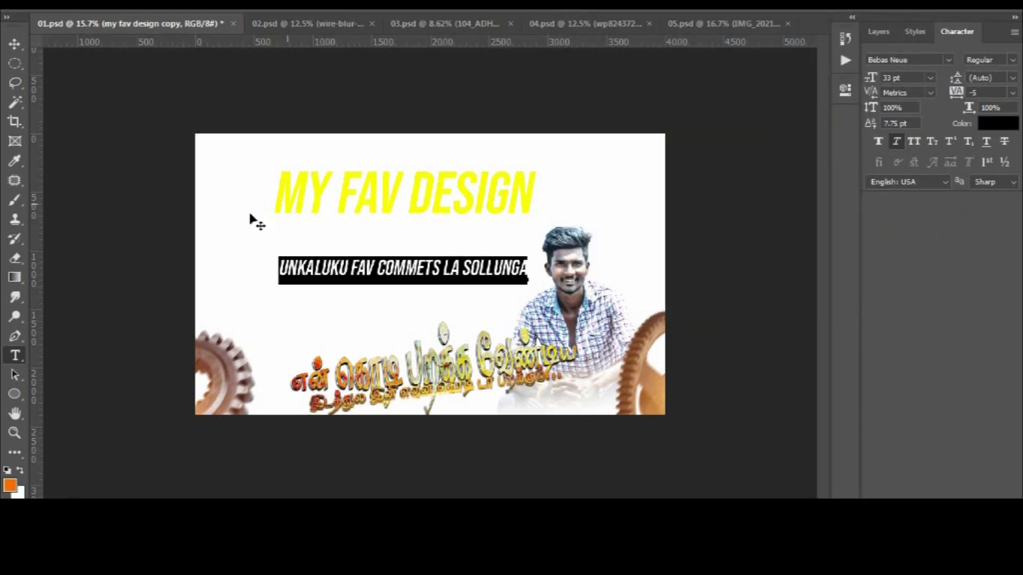
Colour the "MY FAV DESIGN" heading black (000000) and move it down close to the line beneath it
left_click(323, 187)
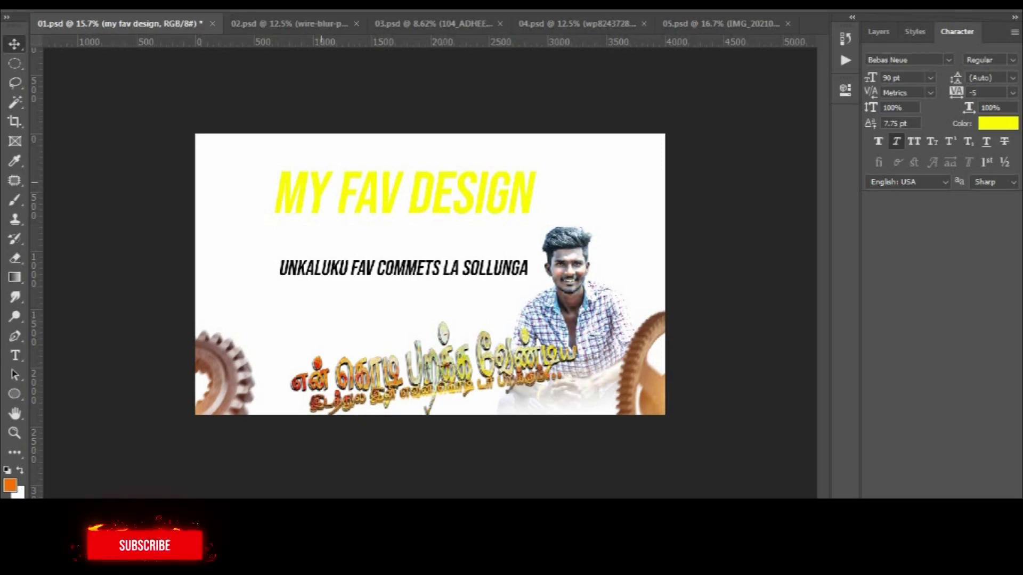
left_click(989, 126)
left_click(657, 249)
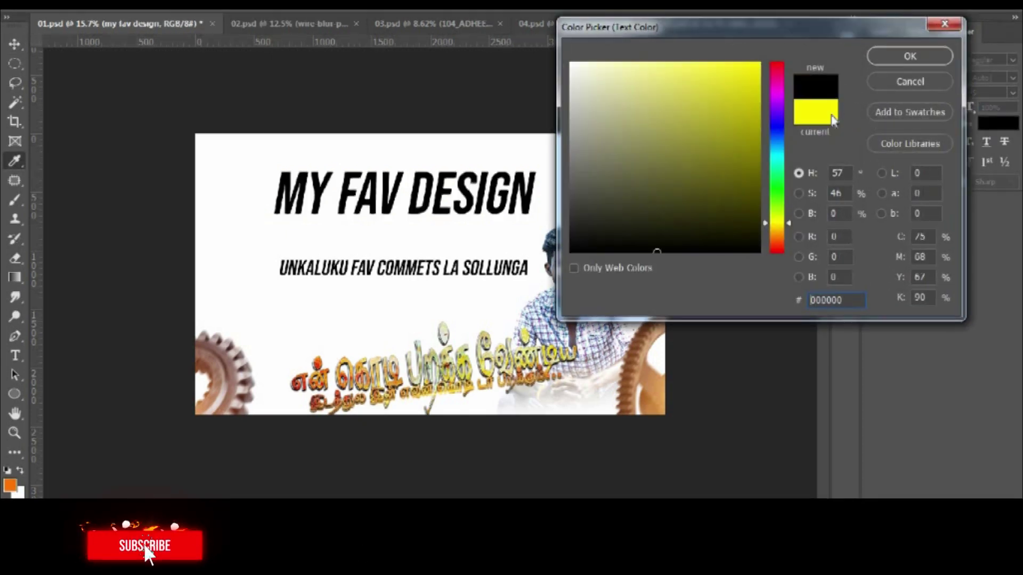
left_click(898, 62)
key("ctrl+0")
left_click_drag(409, 152, 407, 209)
key("ctrl+plus")
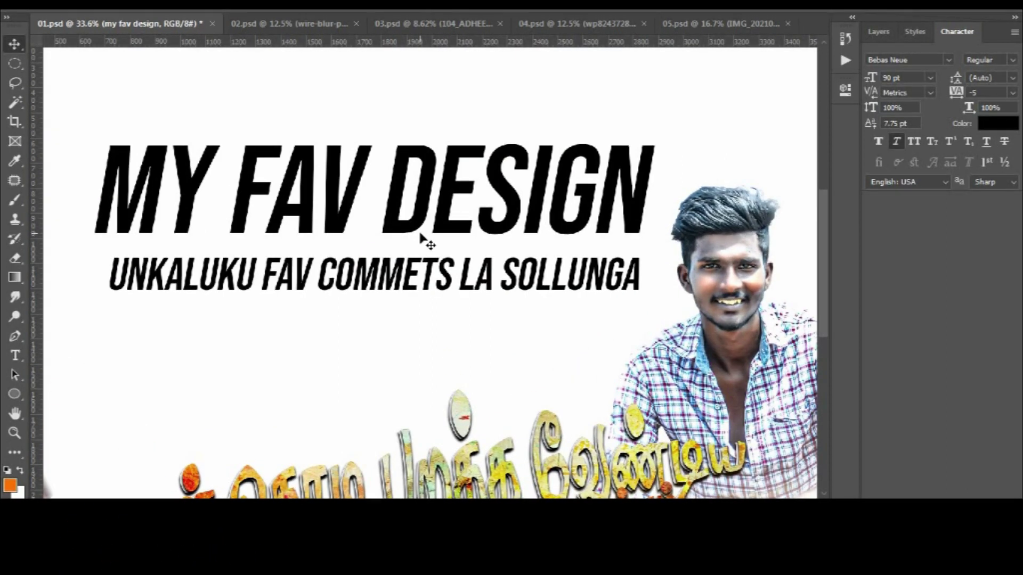
Delete both text lines from the poster and bring back the layer list of 01.psd
scroll(423, 240, "down", 1)
scroll(424, 240, "down", 4)
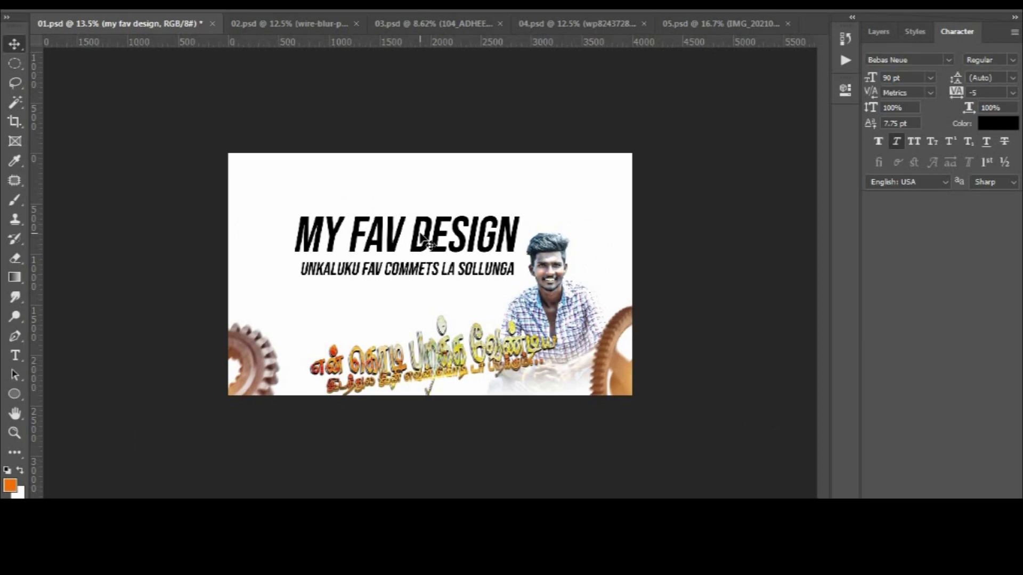
key("Delete")
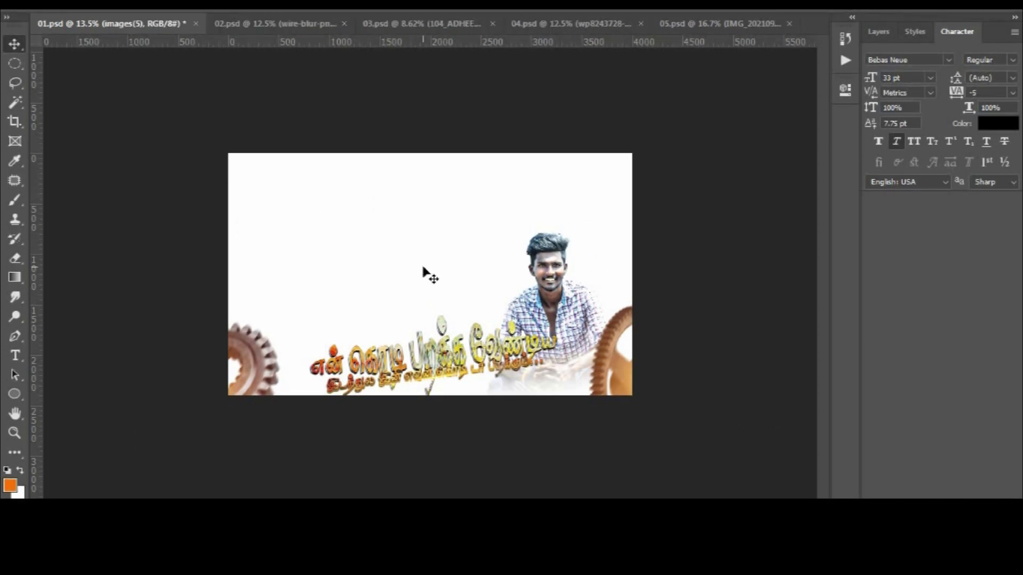
scroll(424, 268, "down", 2)
left_click(879, 32)
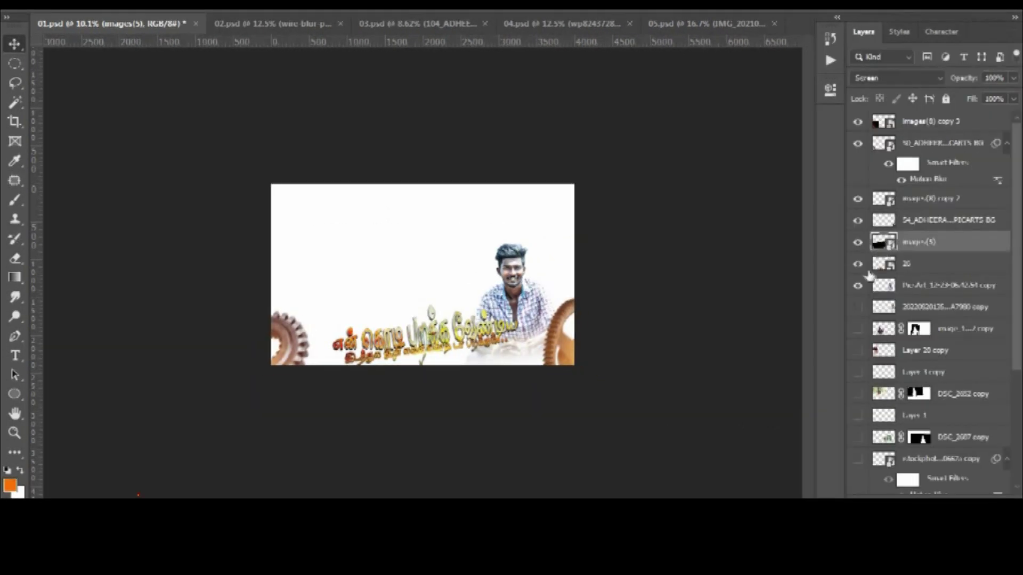
left_click(857, 307)
scroll(492, 279, "up", 2)
scroll(451, 353, "down", 2)
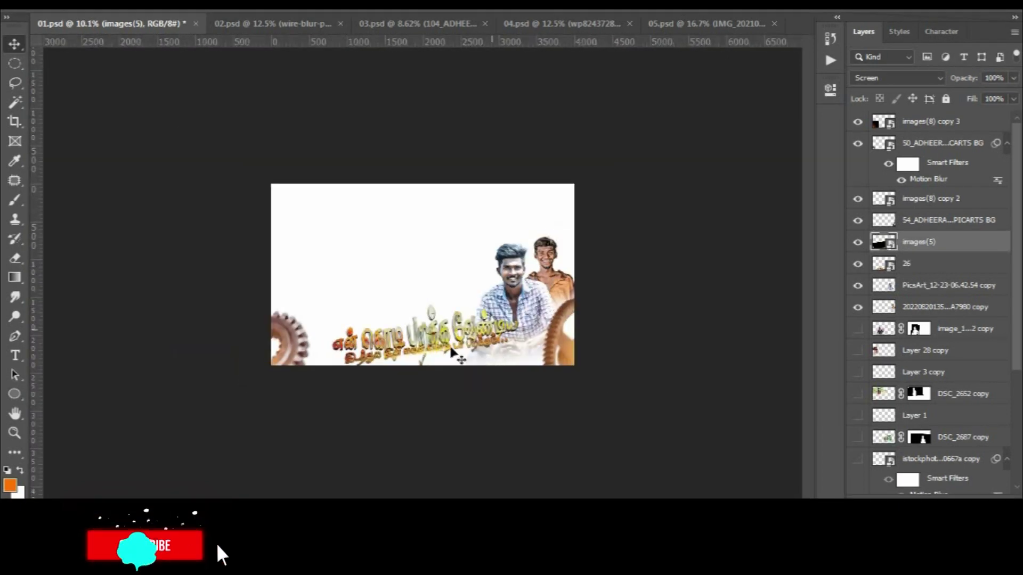
scroll(452, 353, "up", 2)
scroll(410, 358, "down", 1)
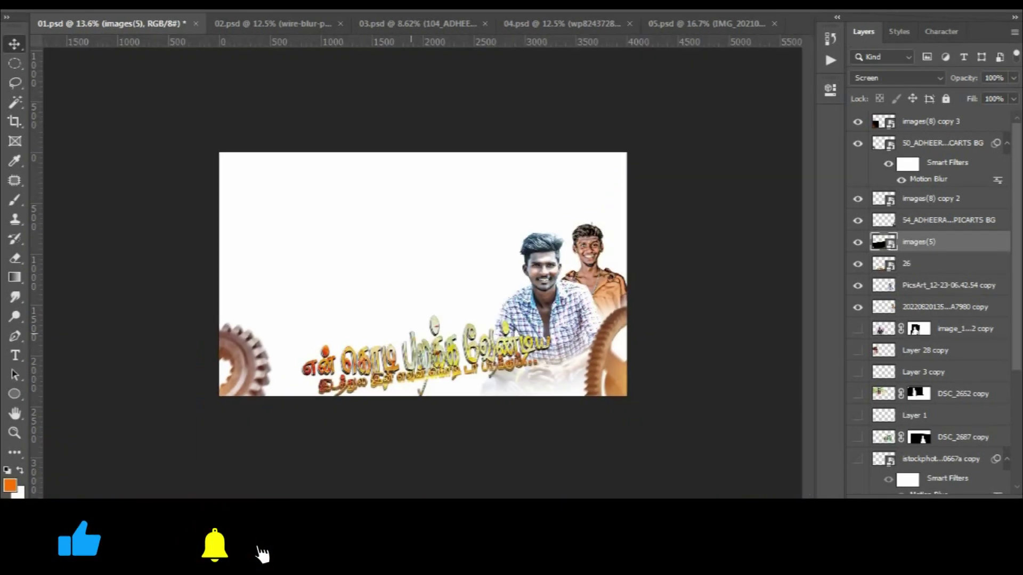
left_click(858, 329)
left_click(858, 350)
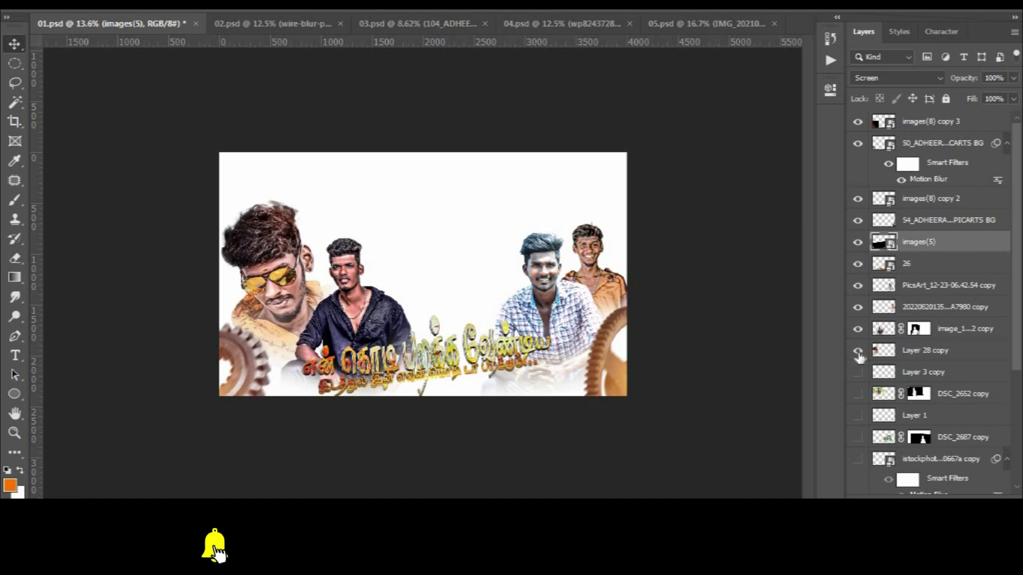
left_click(858, 397)
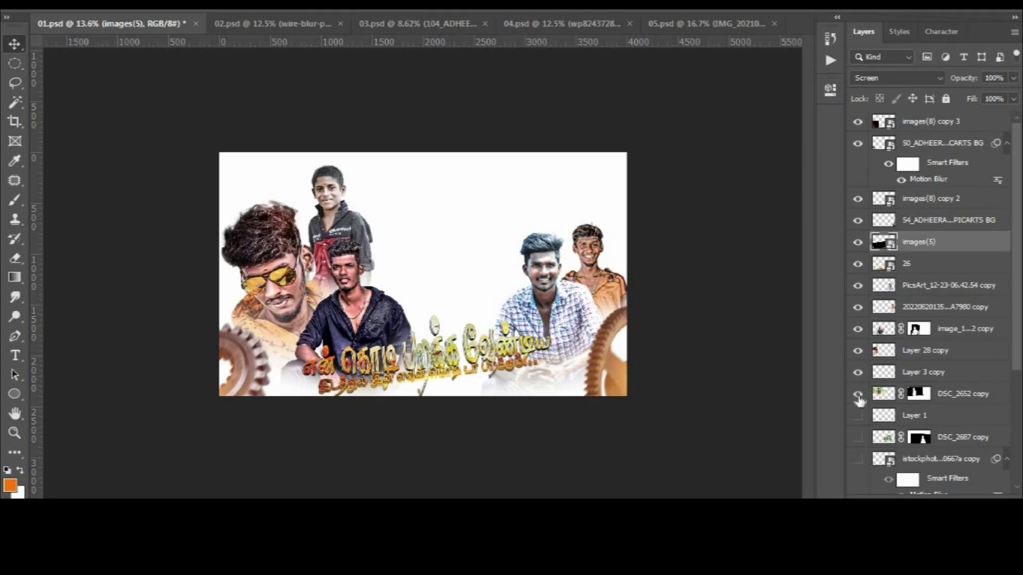
Show the remaining hidden layers of 01.psd from Layer 1 down to the 162999-red background, and fit the poster in view
scroll(859, 410, "down", 1)
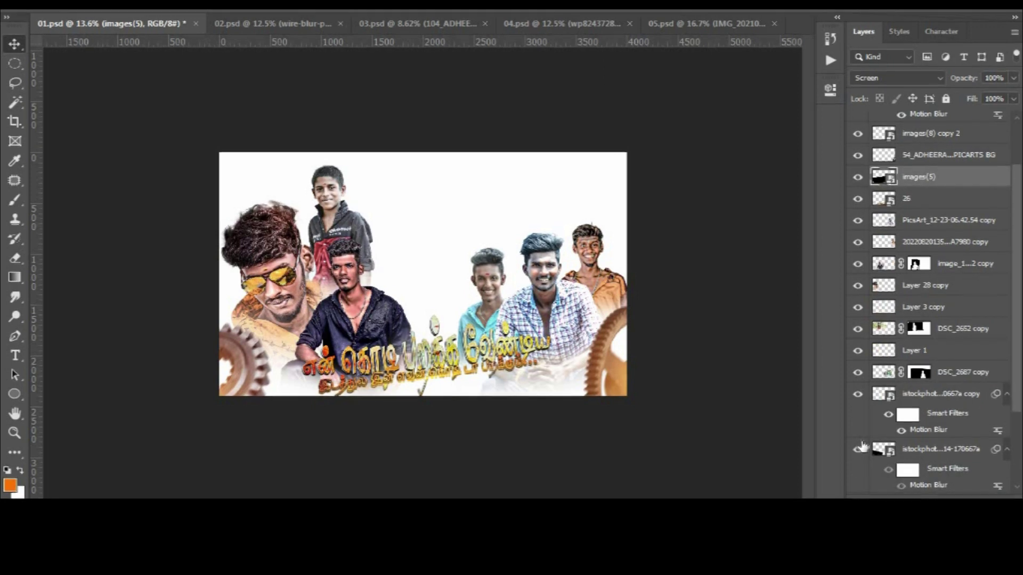
left_click(858, 419)
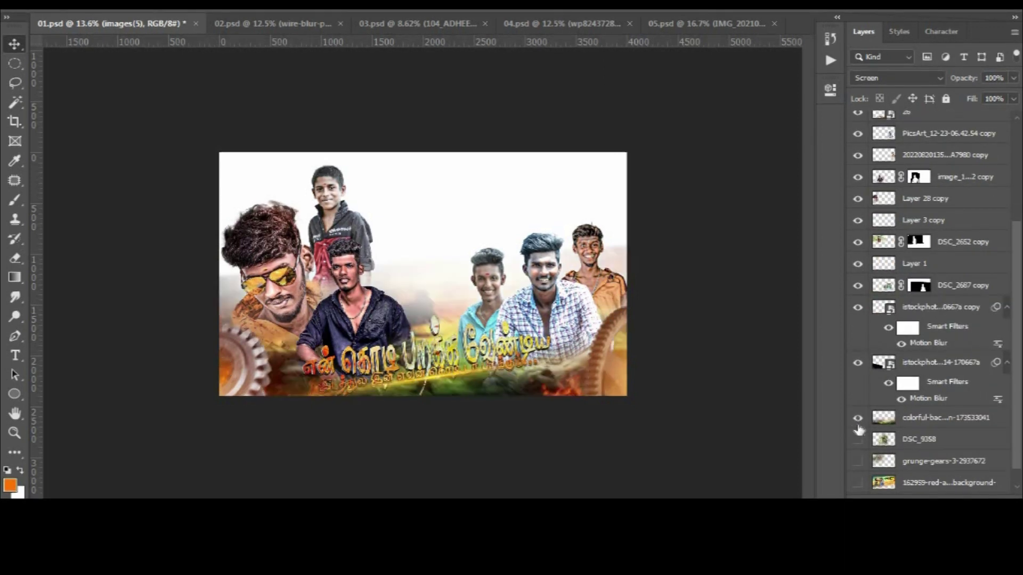
left_click(858, 440)
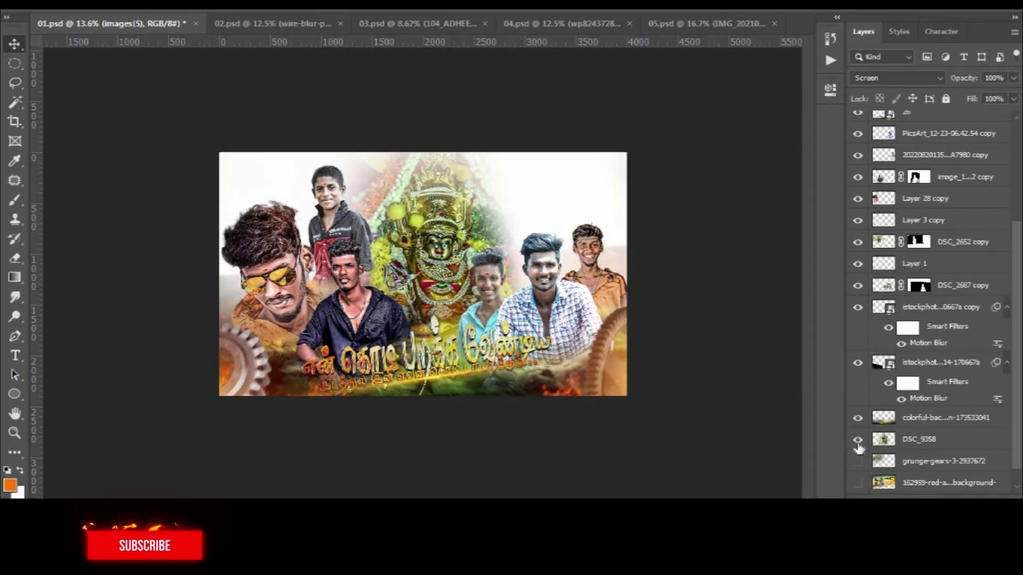
left_click(857, 461)
scroll(859, 462, "down", 1)
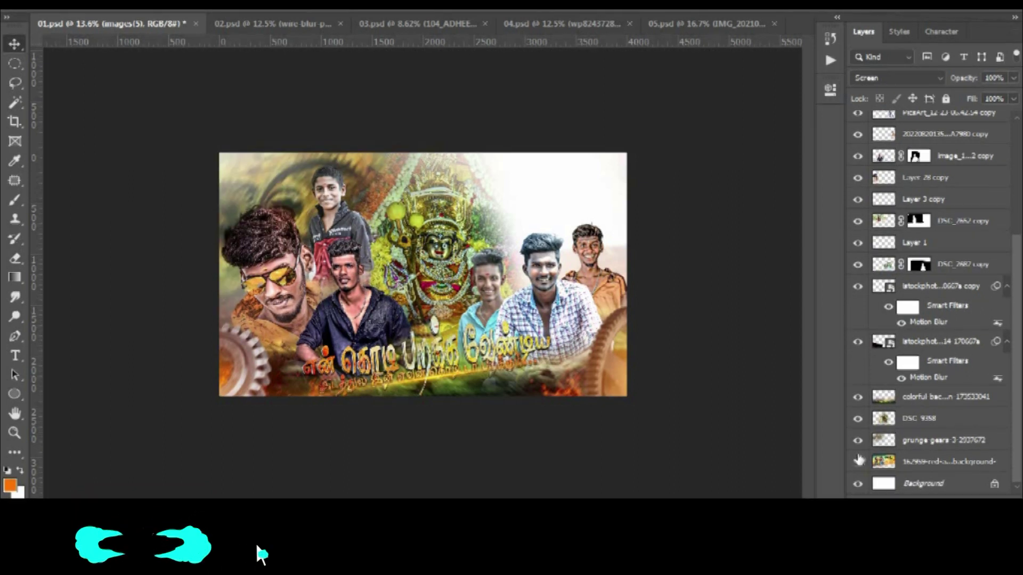
left_click(858, 461)
key("ctrl+0")
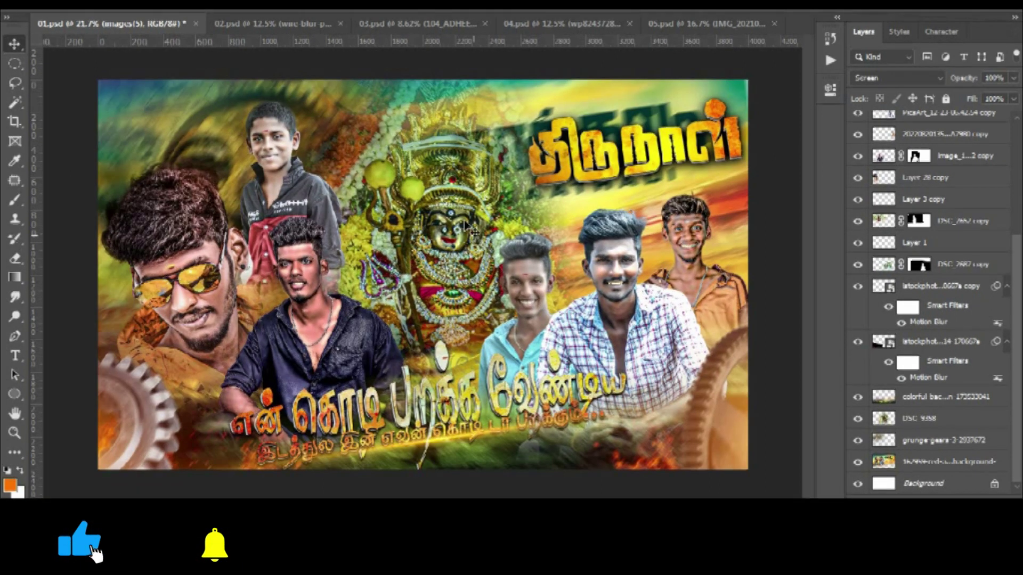
Examine the complete 01.psd poster in full-screen view and return to the standard workspace
scroll(459, 216, "down", 3)
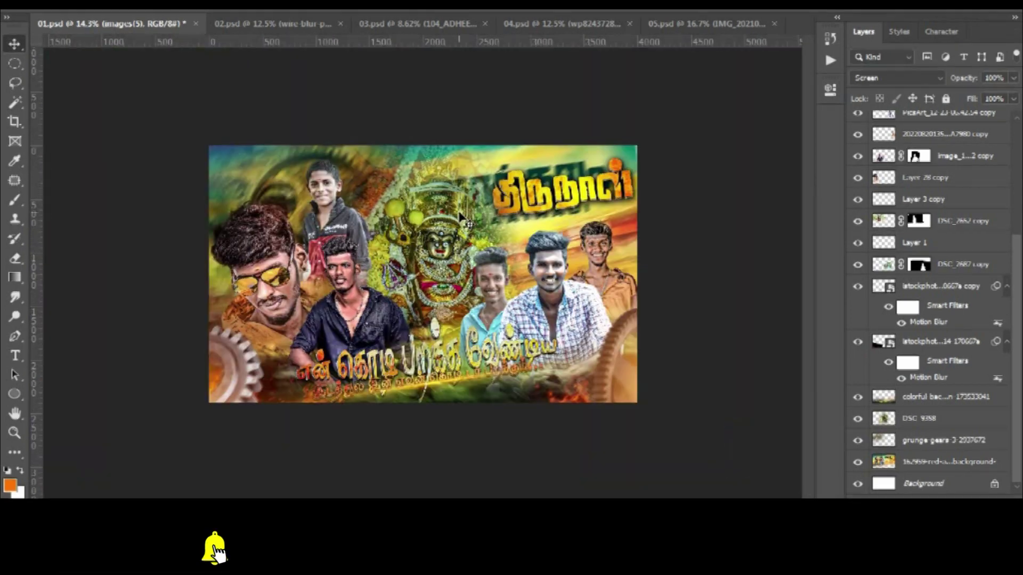
key("f")
key("f")
scroll(471, 213, "up", 3)
left_click_drag(542, 256, 517, 211)
scroll(515, 205, "up", 1)
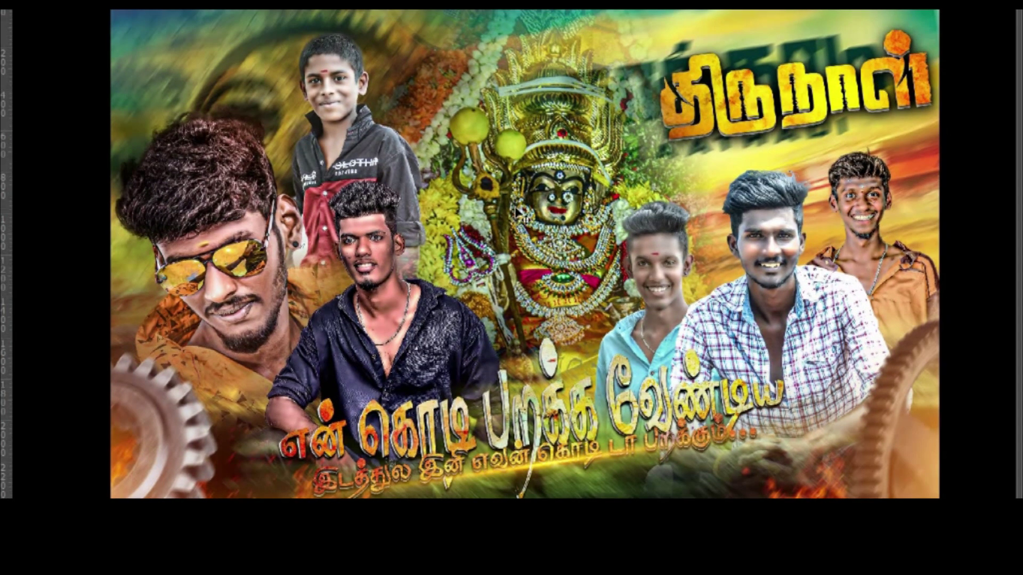
key("f")
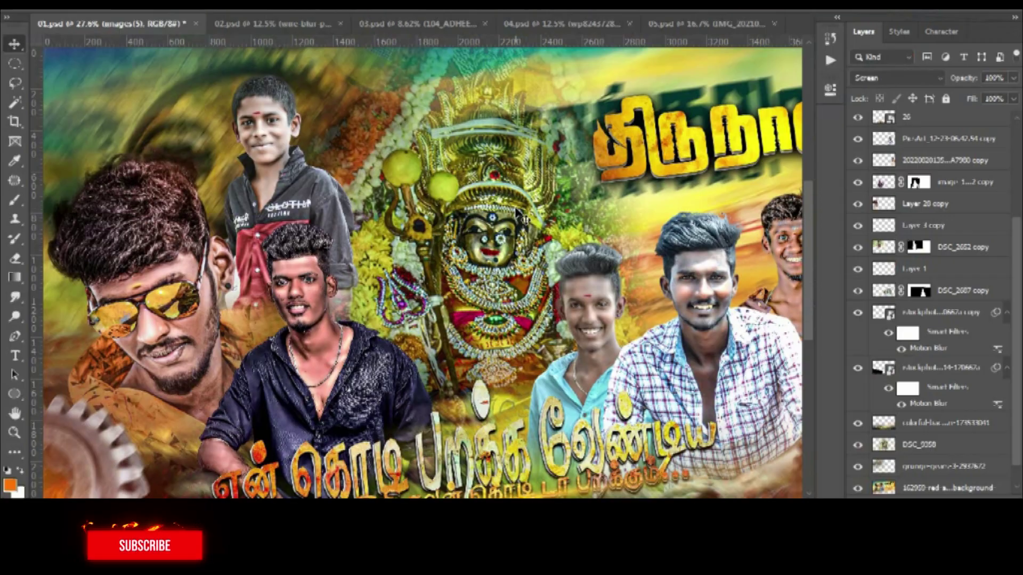
key("ctrl+minus")
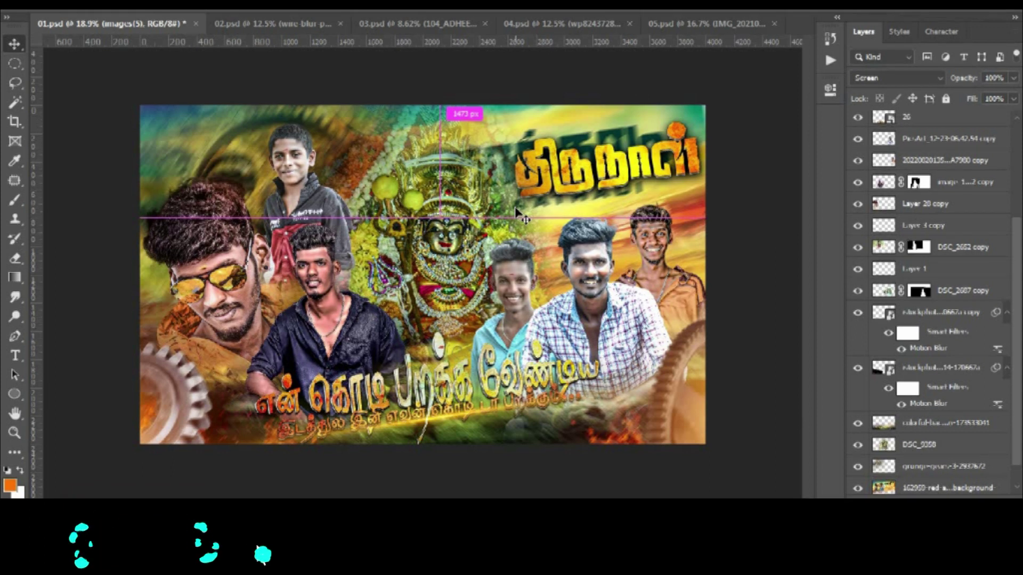
Close 01.psd and show the layers of 02.psd from Layer 1 down to image_1...2 copy
key("ctrl+w")
left_click(514, 185)
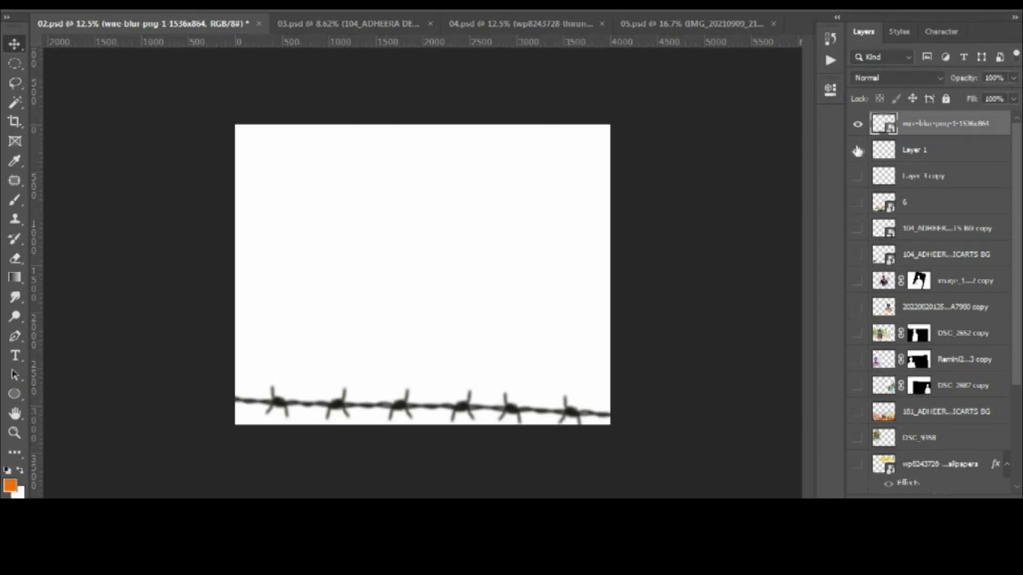
left_click(857, 203)
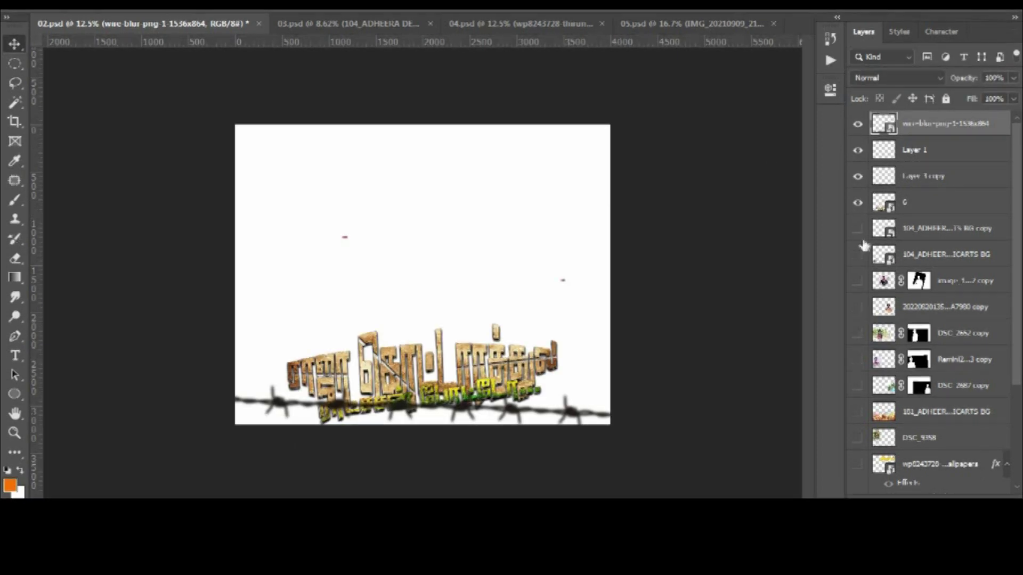
left_click(858, 280)
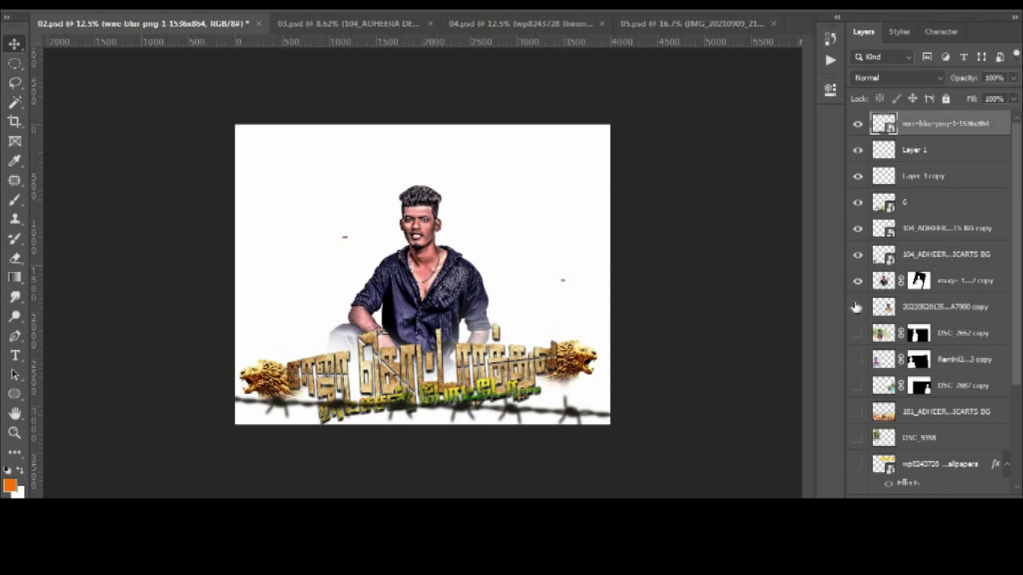
Show the other portraits, 181_ADHEER...ICARTS BG and the deity layer DSC_9358 in 02.psd
left_click(857, 307)
left_click(857, 334)
left_click(858, 360)
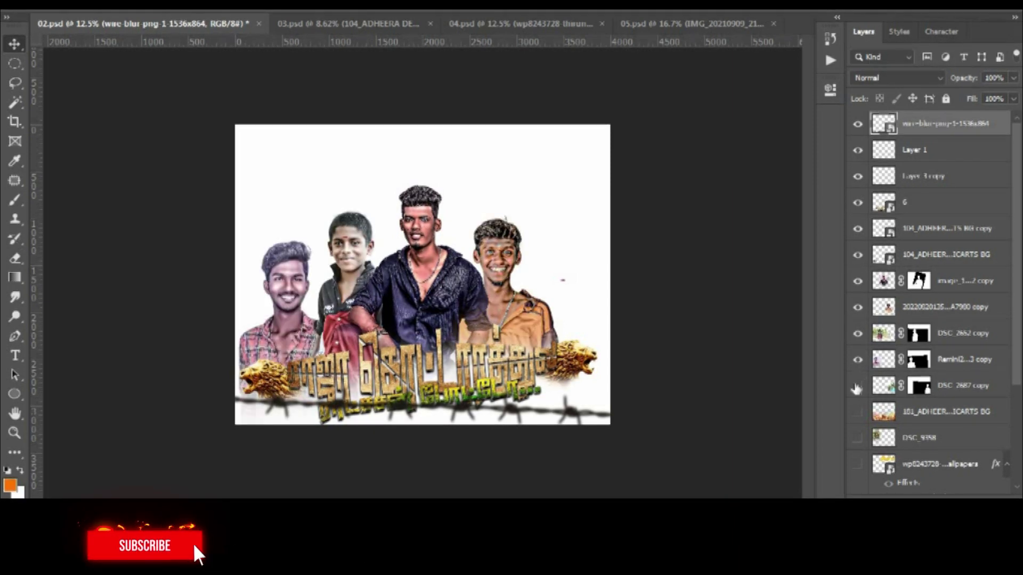
left_click(857, 385)
left_click(857, 411)
left_click(857, 437)
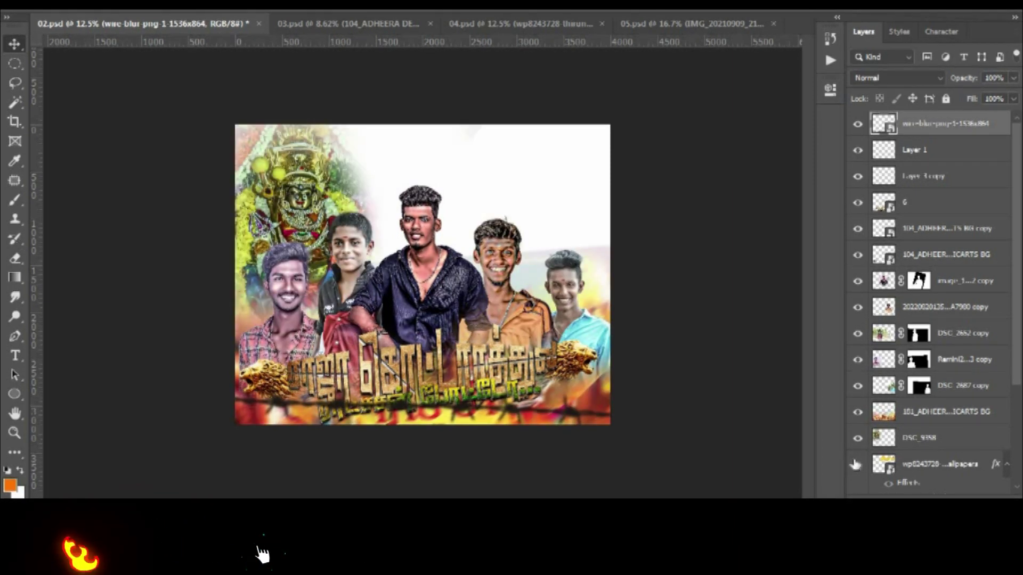
Show the wp8243728 title, the 178_ADHEER...ICARTS BG layer and the motion-blurred background layer in 02.psd
left_click(855, 464)
scroll(858, 442, "down", 3)
left_click(857, 440)
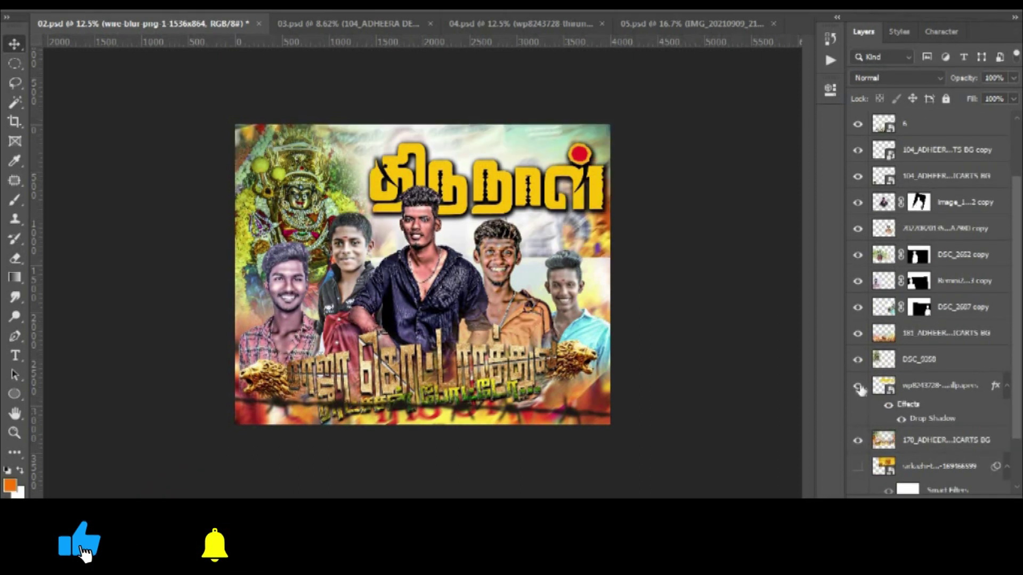
scroll(859, 391, "down", 3)
left_click(858, 403)
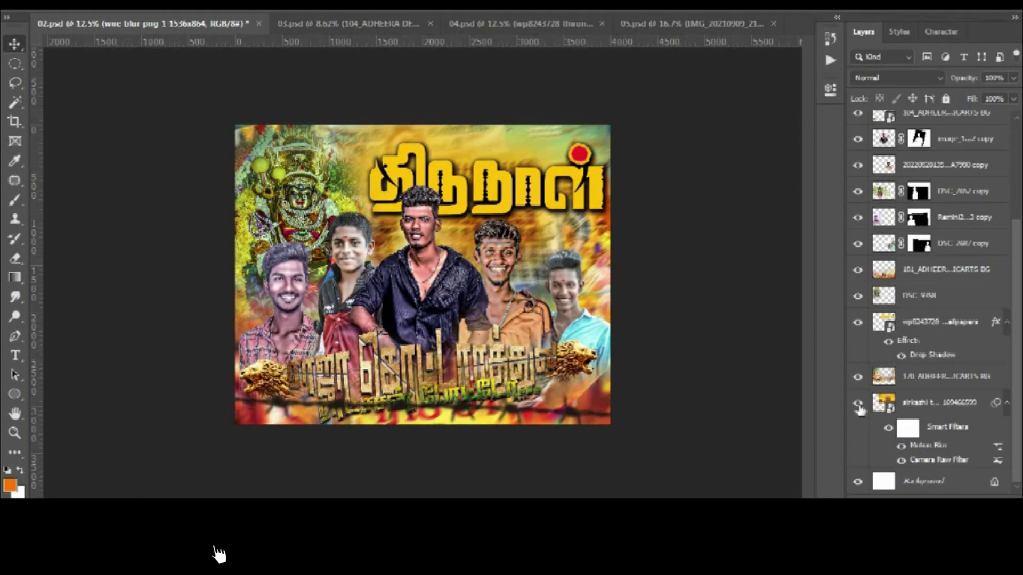
Examine the complete 02.psd poster in full-screen view at different zoom levels
key("ctrl+0")
key("ctrl+minus")
key("ctrl+minus")
key("f")
key("f")
scroll(464, 238, "up", 3)
left_click_drag(521, 238, 509, 182)
scroll(505, 177, "down", 1)
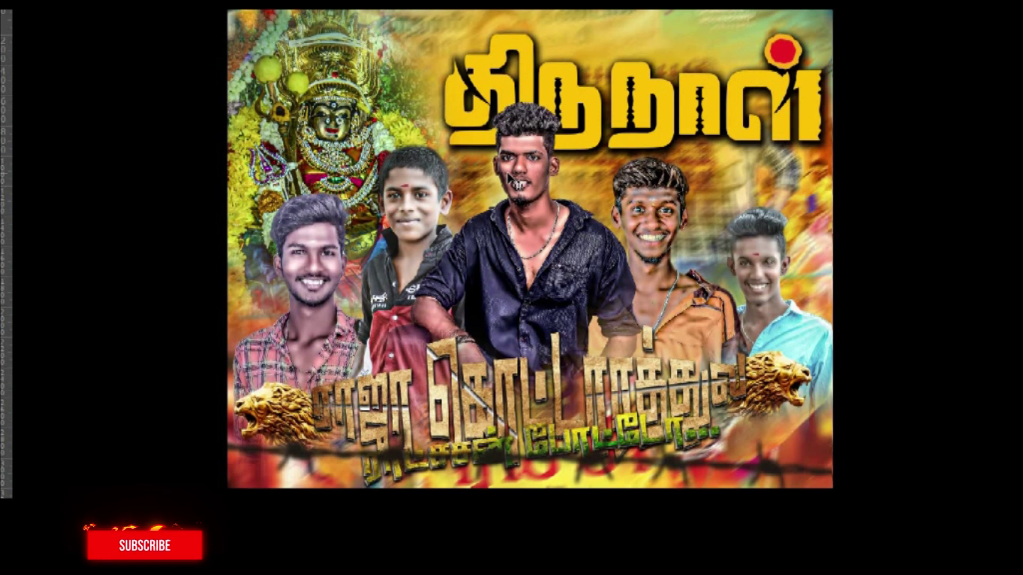
key("ctrl+minus")
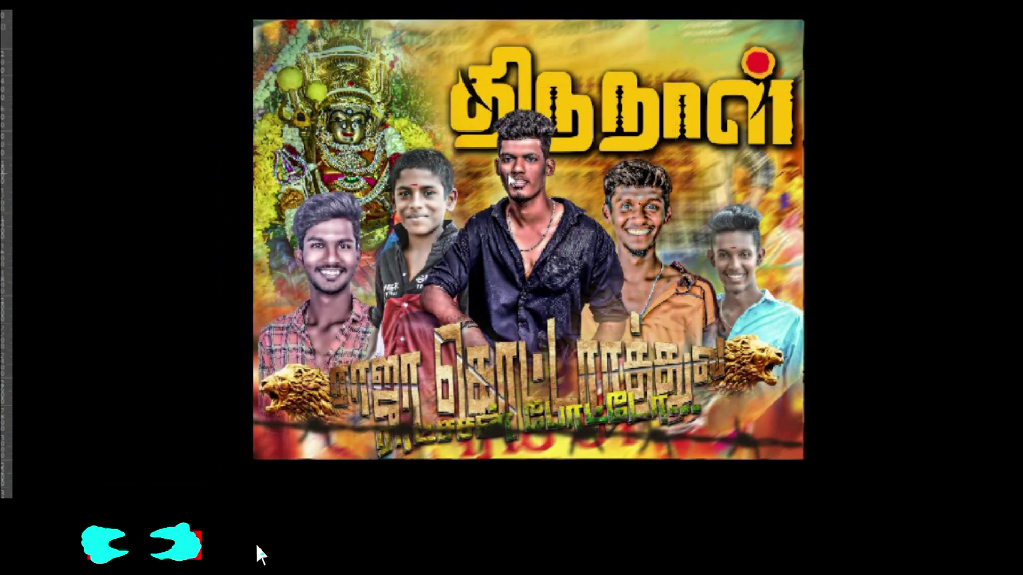
key("ctrl+w")
left_click(506, 183)
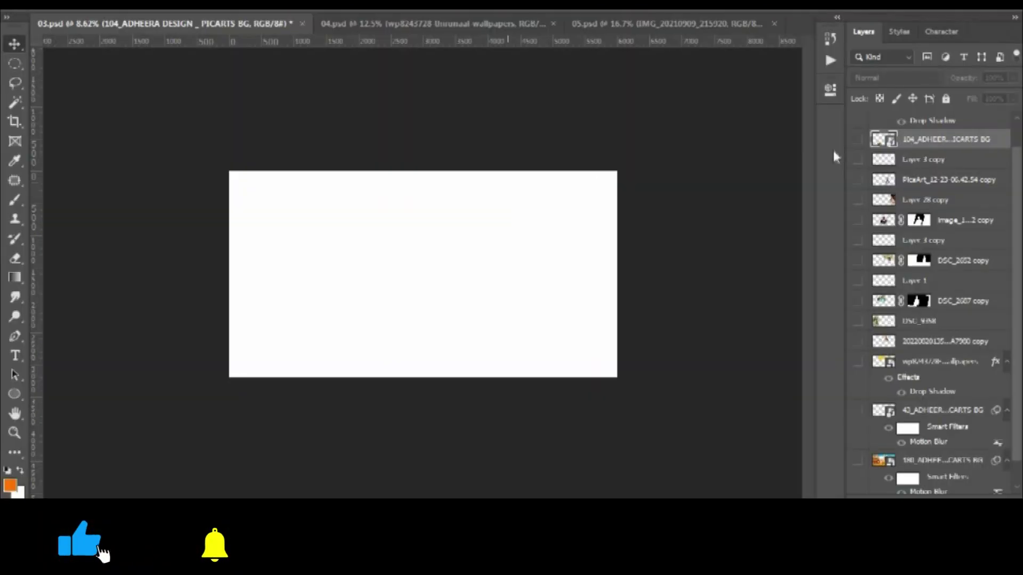
scroll(865, 154, "up", 1)
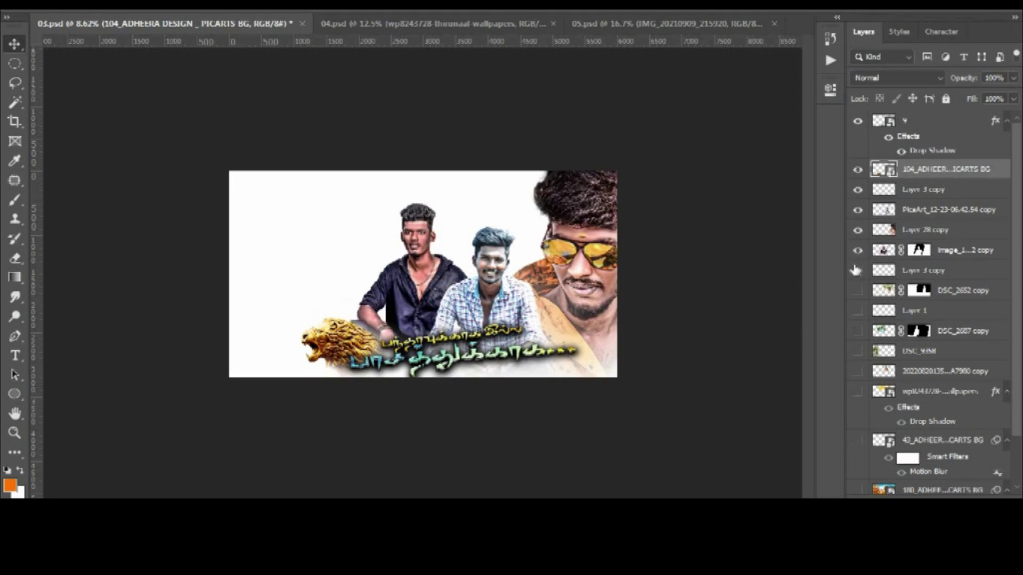
left_click_drag(862, 350, 859, 371)
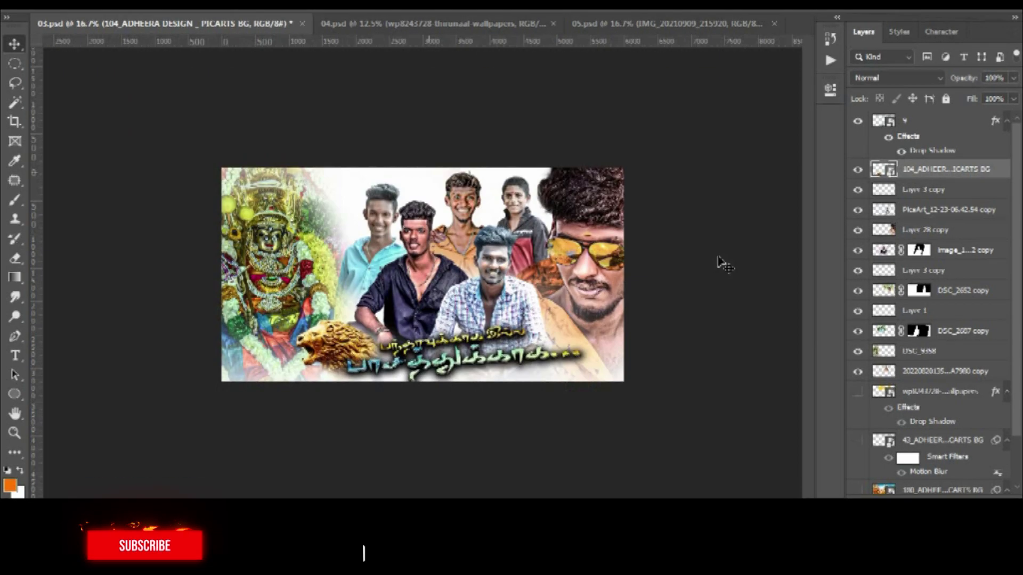
Show the wp8243728 title layer and the two motion-blurred ADHEERA background layers in 03.psd
left_click(858, 392)
scroll(862, 395, "down", 3)
left_click(858, 385)
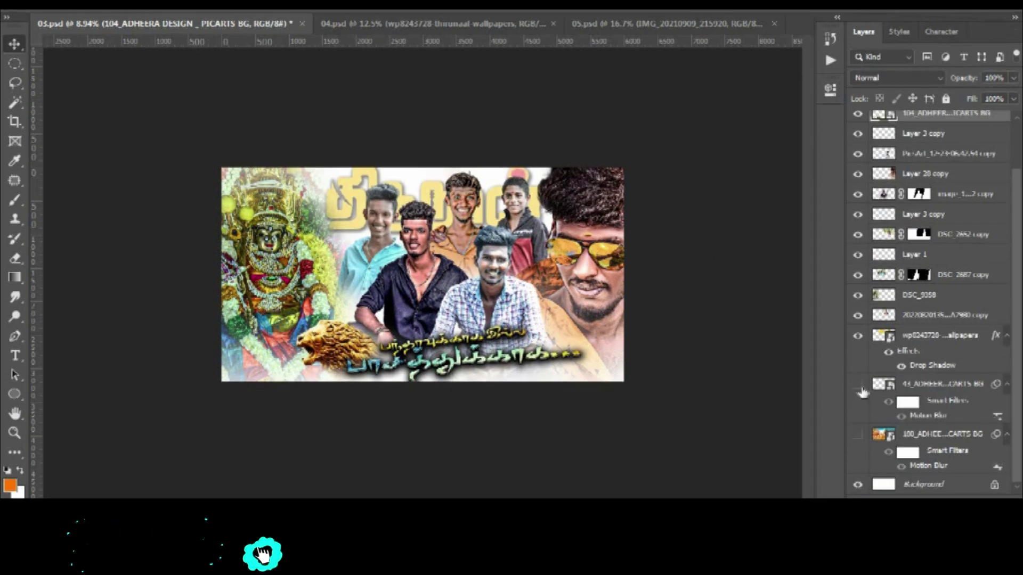
left_click(858, 435)
Examine the complete 03.psd poster in full-screen view, both close up and as a whole
scroll(423, 273, "up", 3)
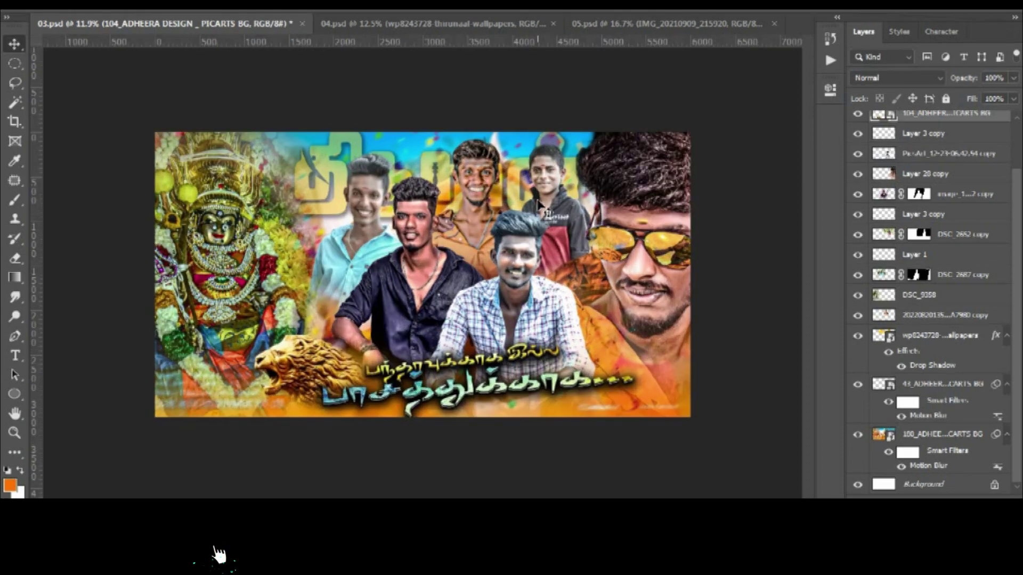
key("f")
key("f")
scroll(539, 204, "up", 1)
scroll(538, 202, "up", 4)
scroll(538, 202, "down", 1)
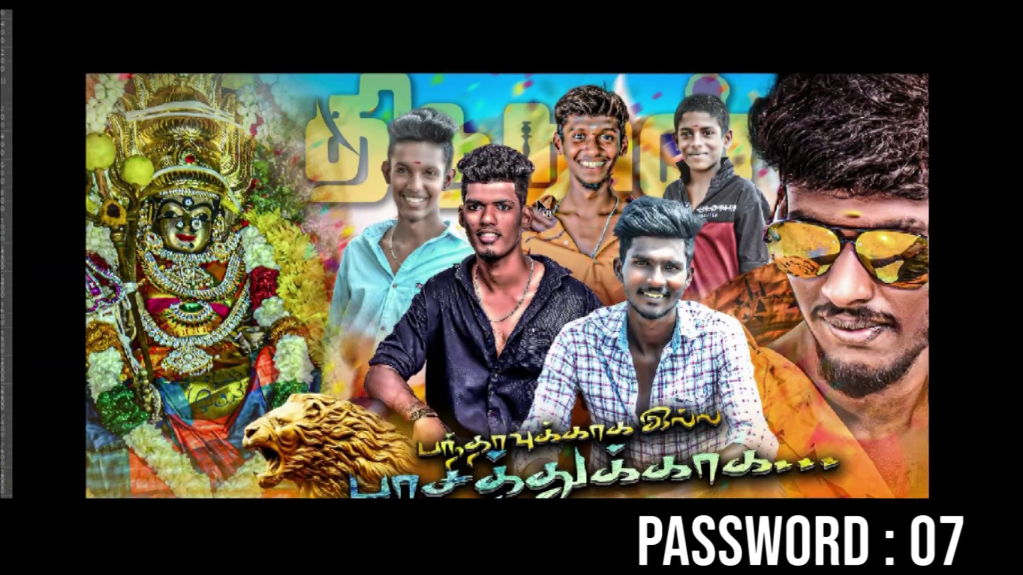
left_click_drag(539, 199, 540, 193)
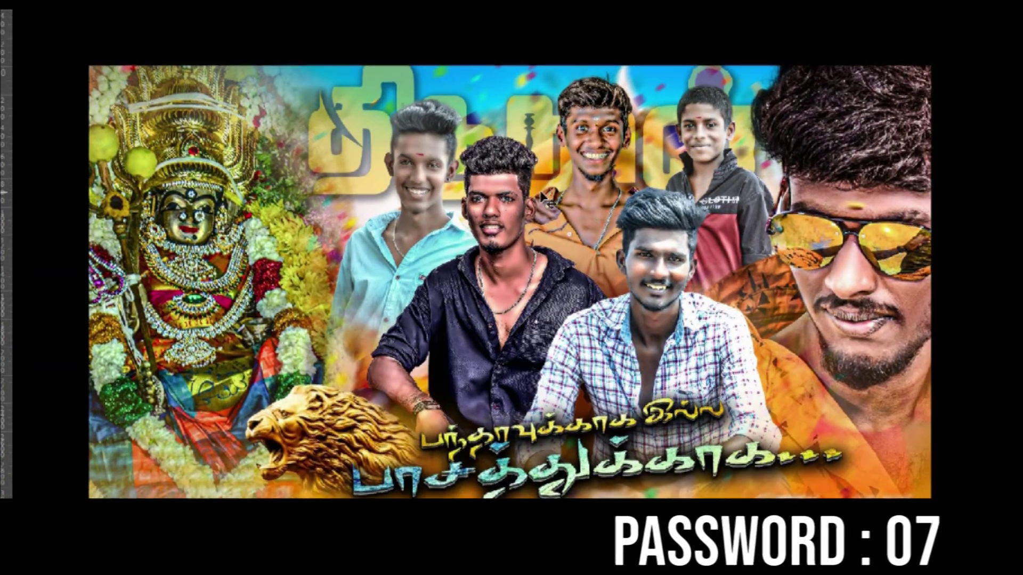
scroll(542, 190, "down", 1)
scroll(549, 195, "down", 2)
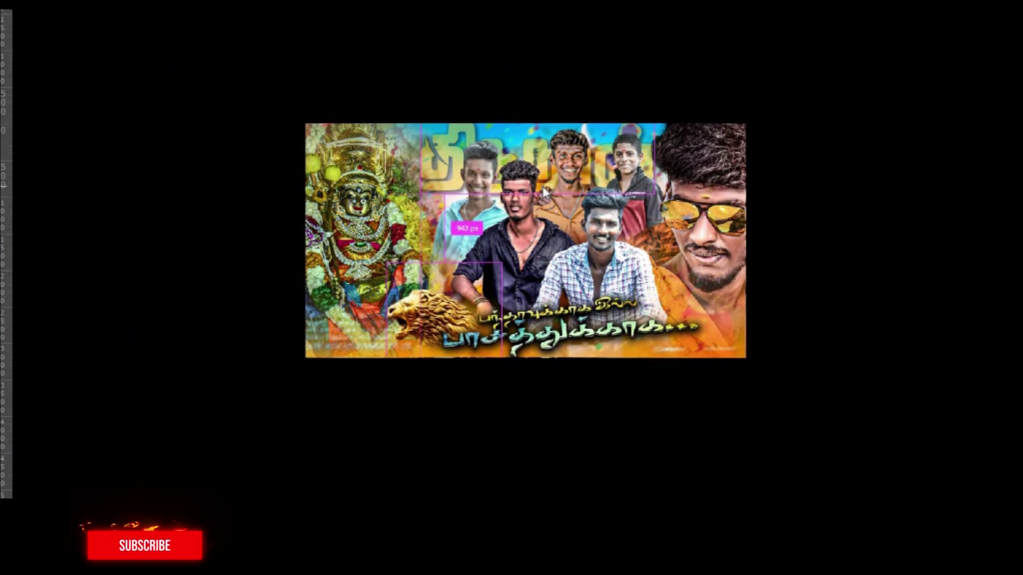
Close 03.psd and show the layers of 04.psd from images(8) copy 5 down to IMG_95...1 copy
key("ctrl+w")
left_click(520, 188)
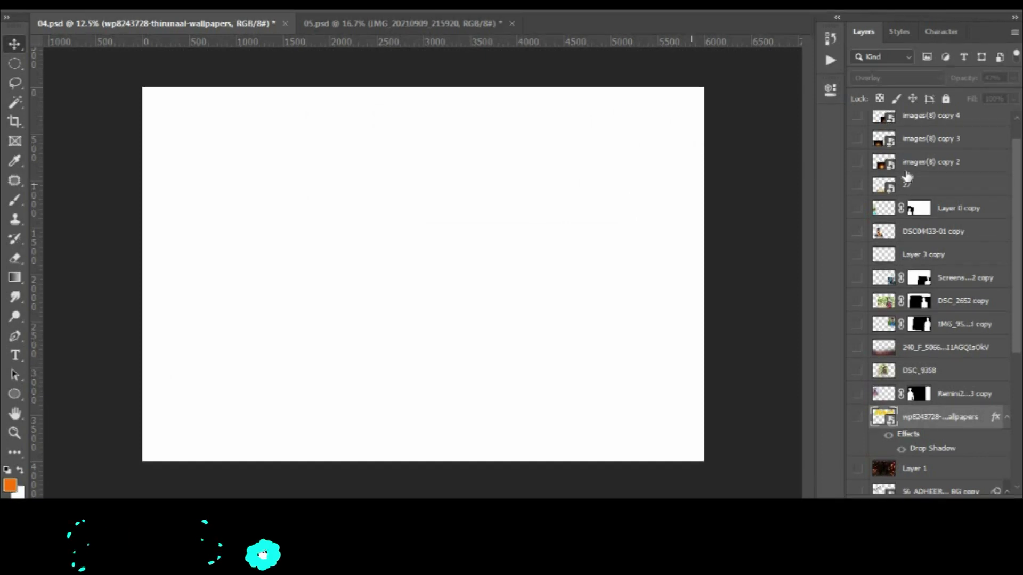
left_click_drag(856, 131, 856, 241)
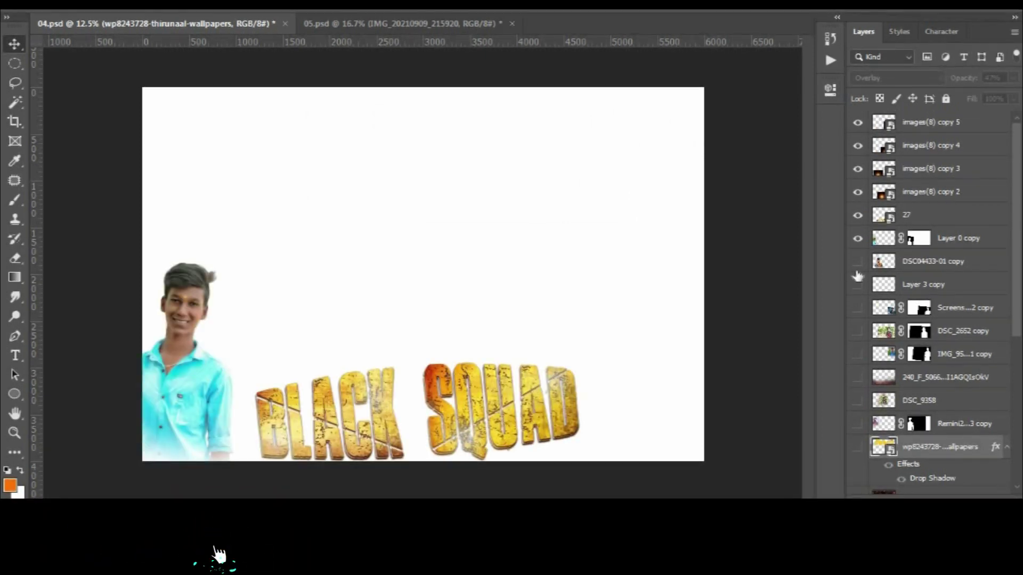
left_click_drag(858, 276, 857, 295)
left_click_drag(856, 334, 859, 387)
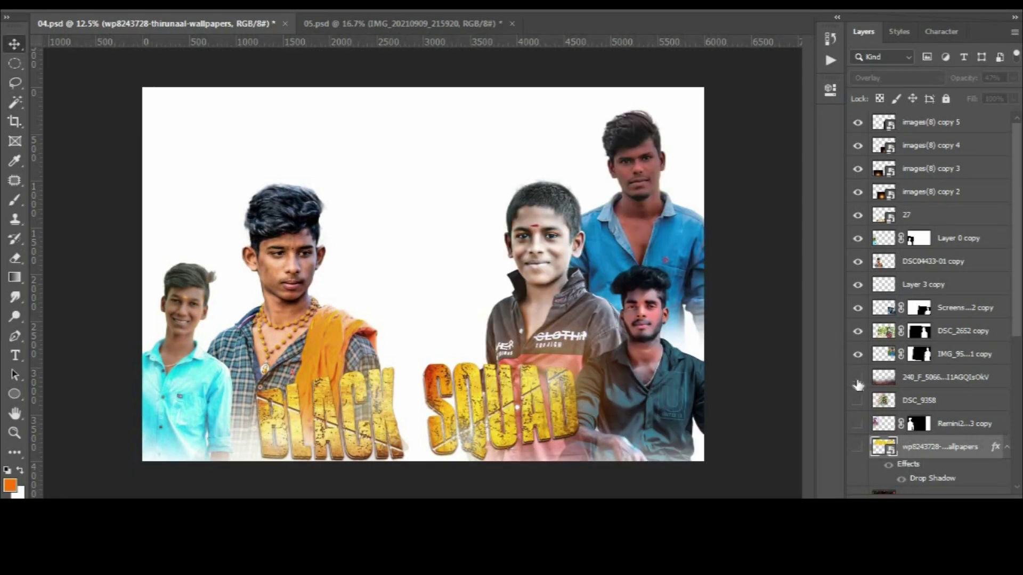
Show the remaining 04.psd layers from 240_F_5066...I1AGQIsOkV down to the depositphot...art-grunge background
scroll(858, 354, "down", 2)
left_click_drag(862, 333, 856, 390)
scroll(857, 301, "down", 2)
left_click(858, 407)
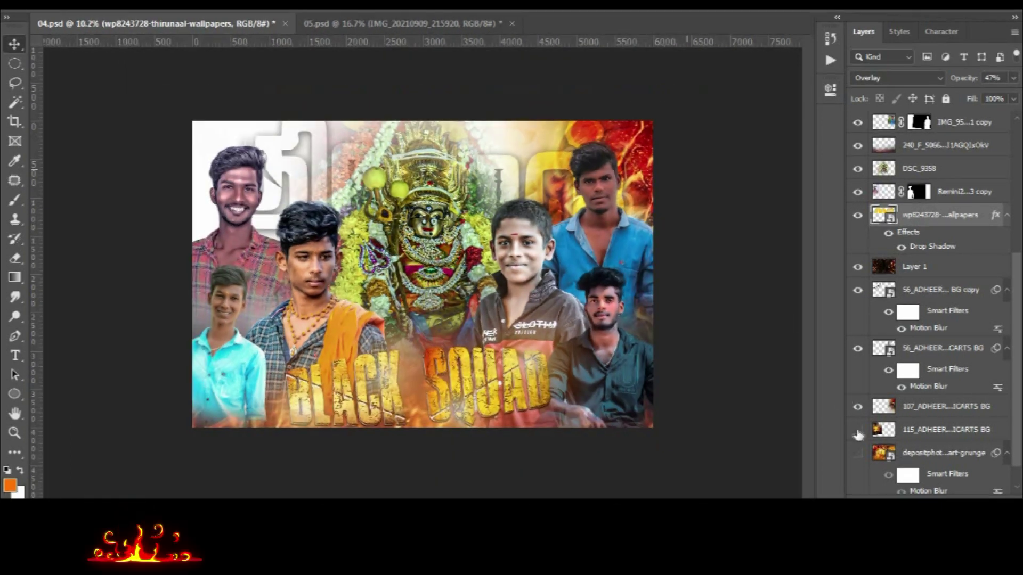
mouse_move(858, 435)
left_mouse_down()
mouse_move(852, 430)
mouse_move(852, 452)
left_mouse_up()
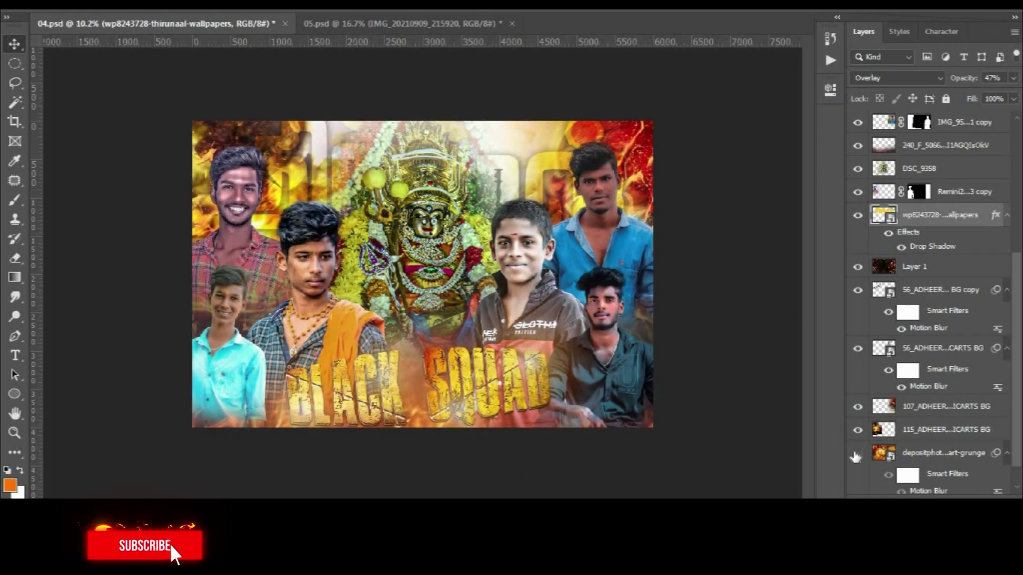
Examine the complete 04.psd poster in full-screen view
scroll(457, 254, "down", 4)
scroll(932, 298, "down", 1)
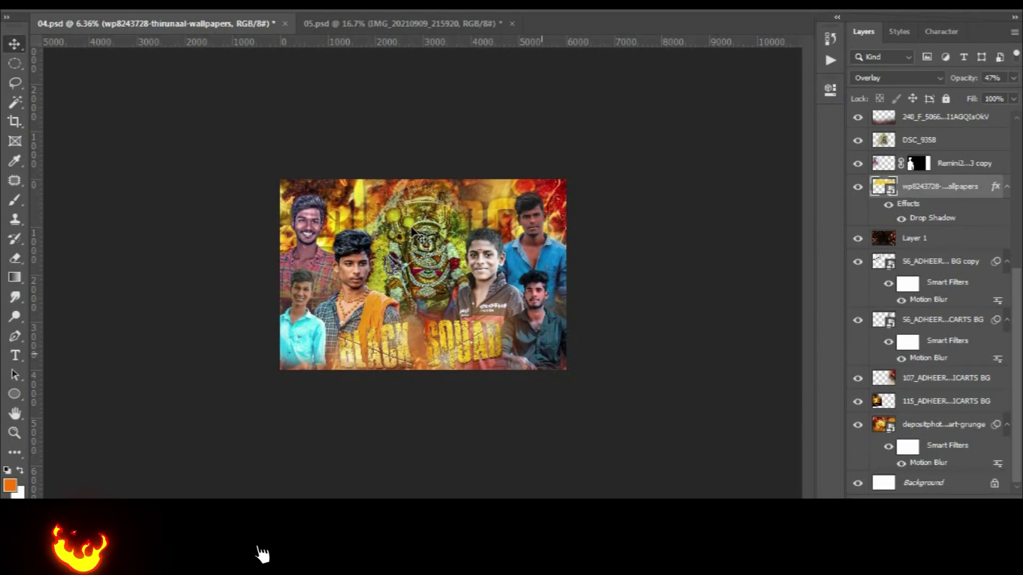
scroll(413, 224, "up", 5)
key("f")
key("f")
scroll(517, 232, "up", 4)
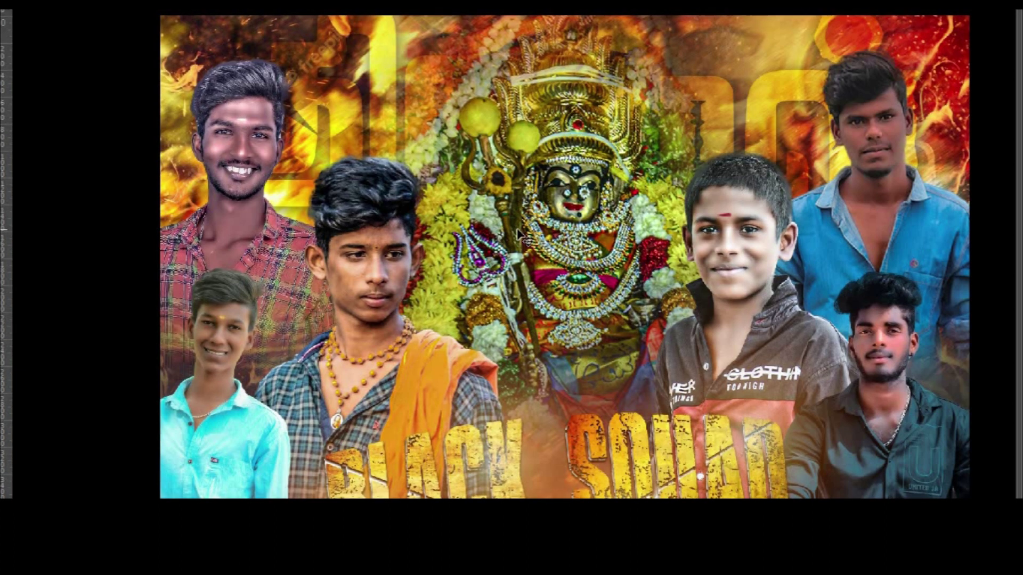
Return to the standard workspace and delete the wp8243728-thirunaal-wallpapers title layer from 04.psd
key("f")
scroll(519, 235, "down", 1)
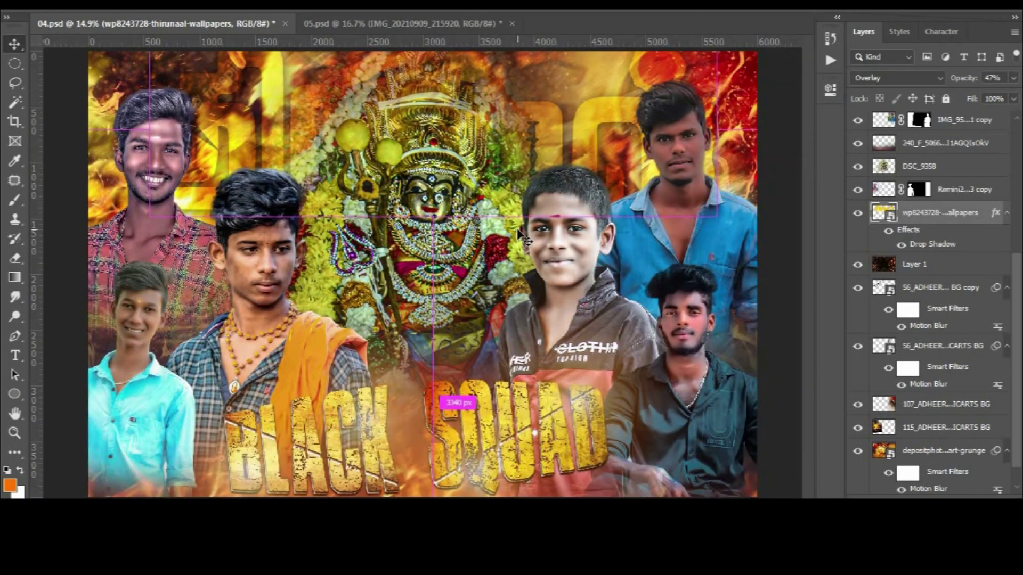
key("Delete")
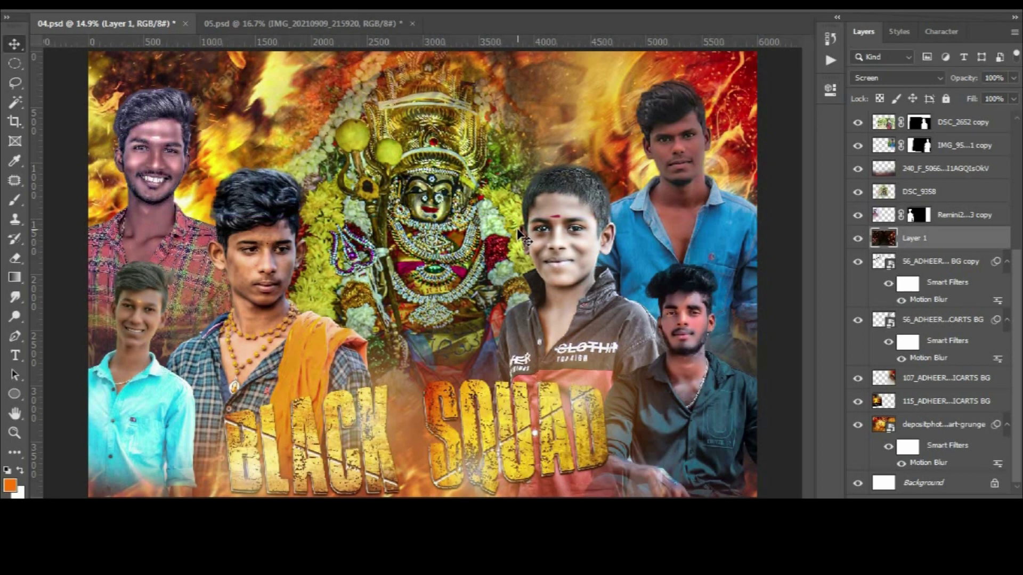